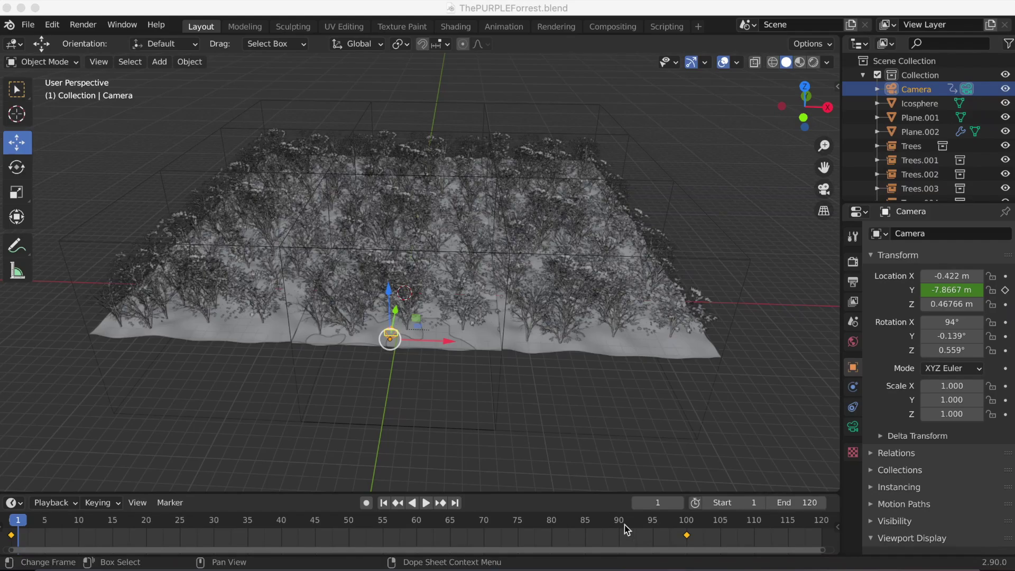
- Look through the scene camera, compare Rendered and Solid shading, and play the forest fly-through
{"action": "mouse_move", "coordinate": [295, 442]}
{"action": "middle_mouse_down"}
{"action": "mouse_move", "coordinate": [229, 428]}
{"action": "mouse_move", "coordinate": [261, 465]}
{"action": "mouse_move", "coordinate": [312, 462]}
{"action": "mouse_move", "coordinate": [309, 451]}
{"action": "middle_mouse_up"}
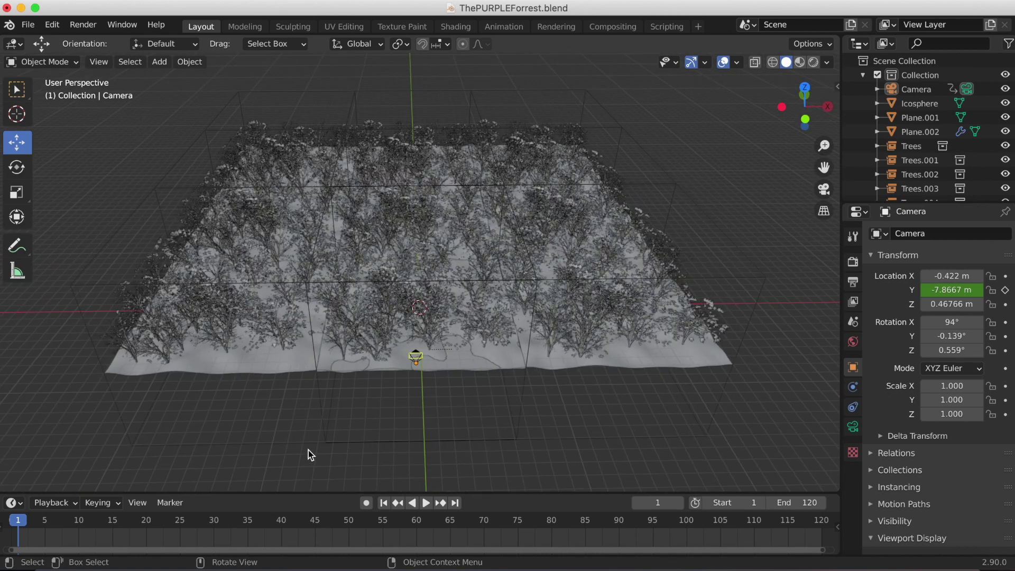
{"action": "left_click", "coordinate": [824, 189]}
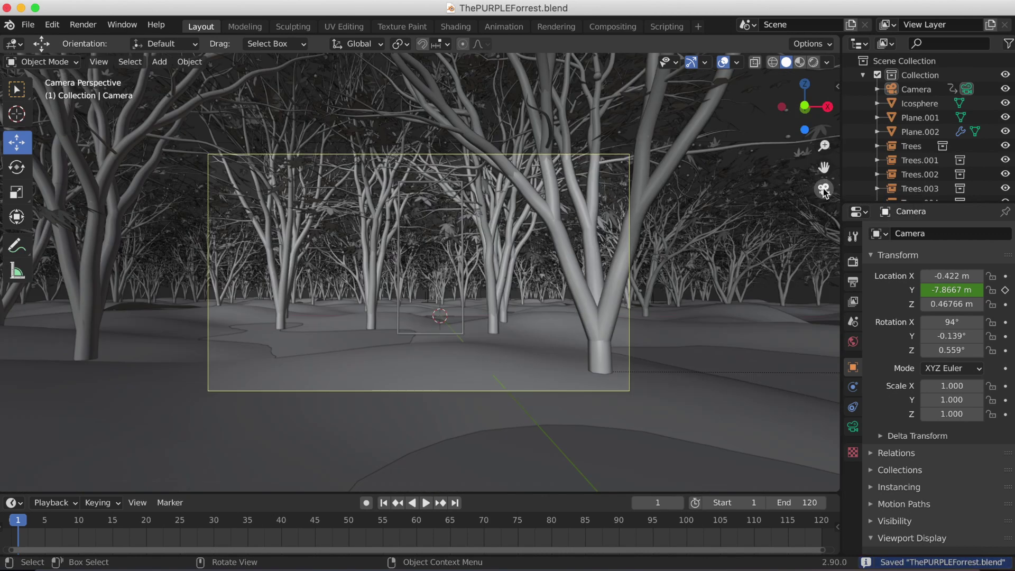
{"action": "left_click", "coordinate": [814, 62]}
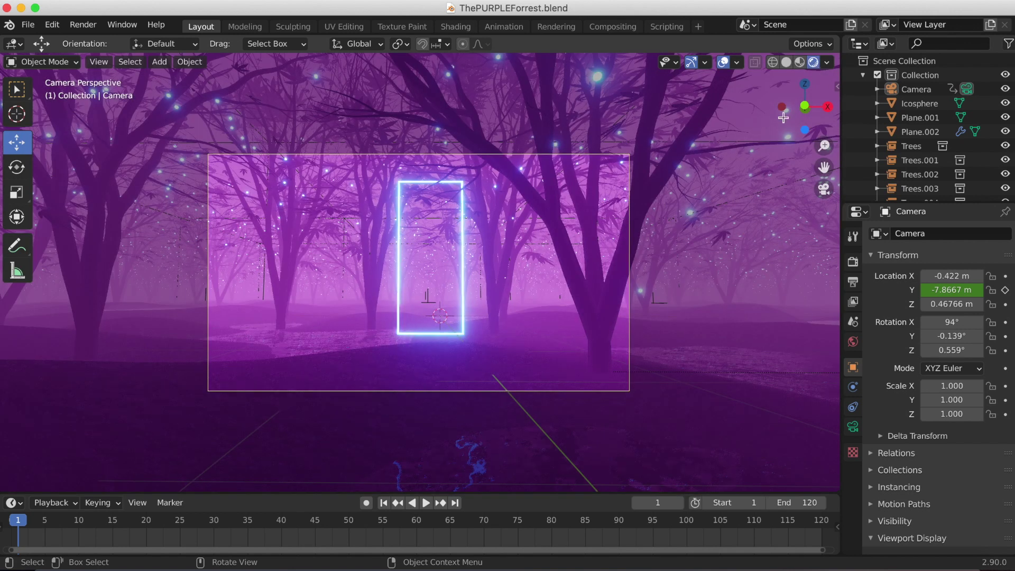
{"action": "left_click", "coordinate": [786, 62]}
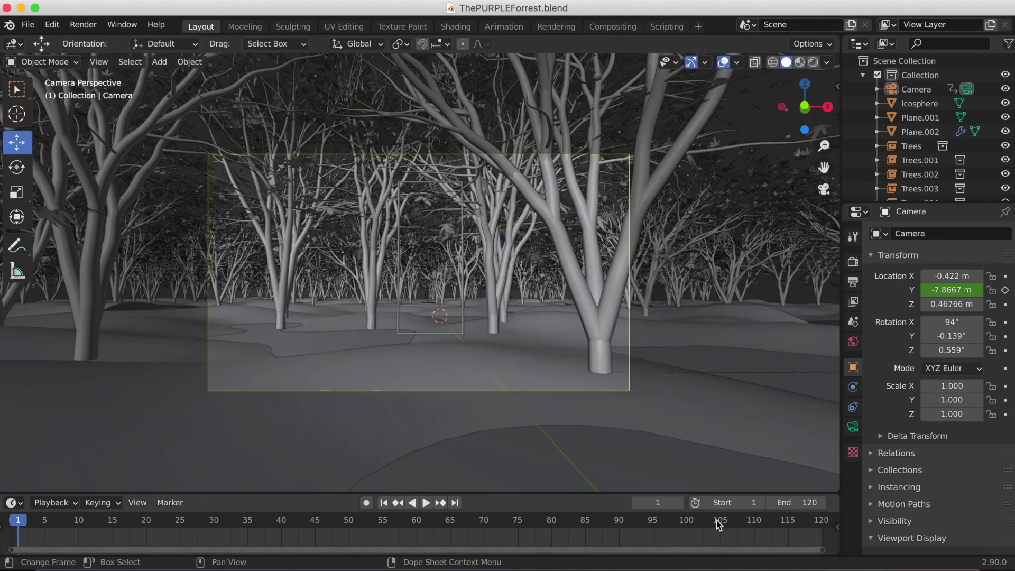
{"action": "left_click", "coordinate": [425, 503]}
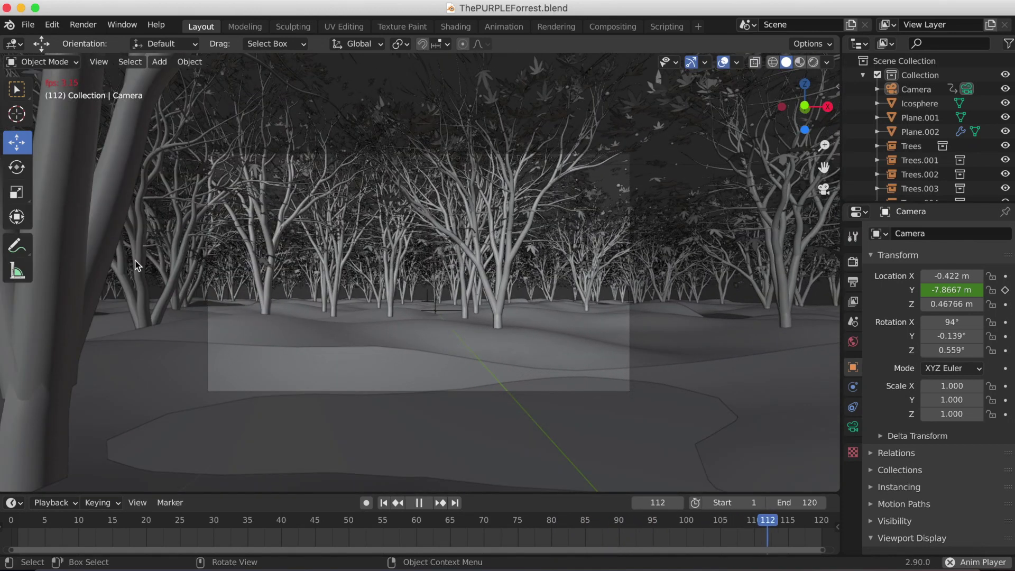
- Stop playback and set the animation end frame to 150, fitting the timeline range
{"action": "left_click", "coordinate": [419, 503]}
{"action": "left_click", "coordinate": [807, 503]}
{"action": "type", "text": "1"}
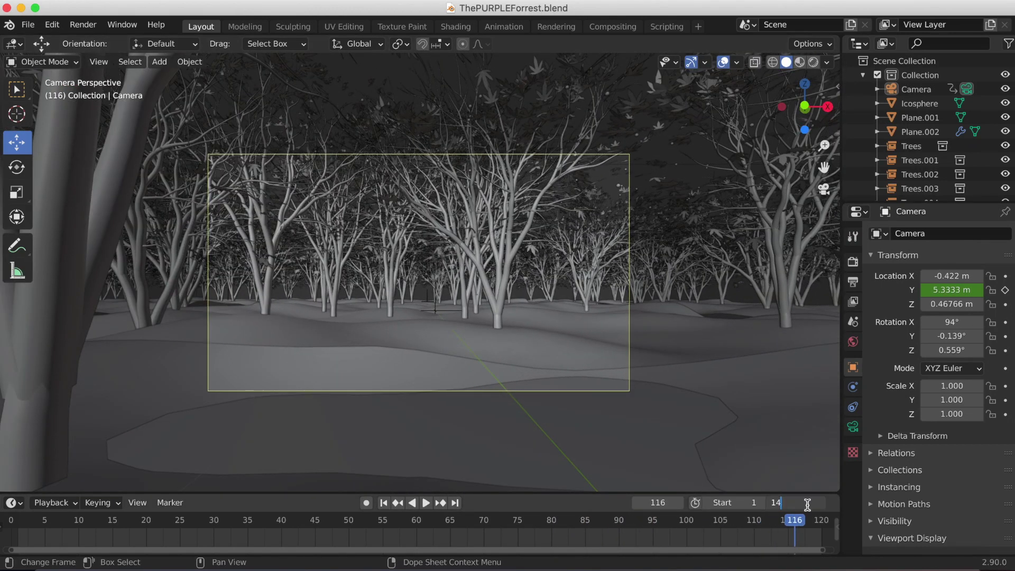
{"action": "type", "text": "50"}
{"action": "key", "text": "Return"}
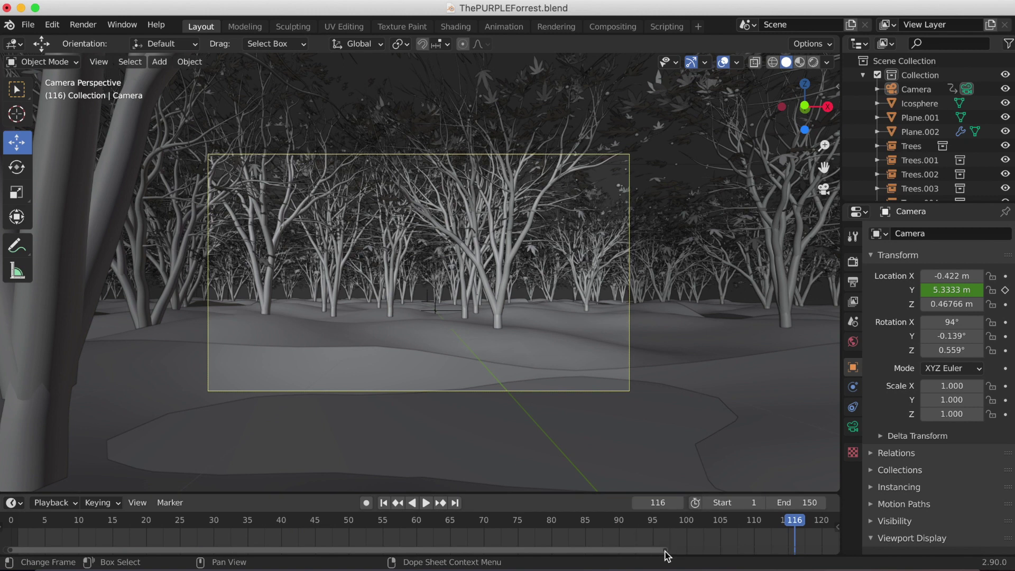
{"action": "key", "text": "Home"}
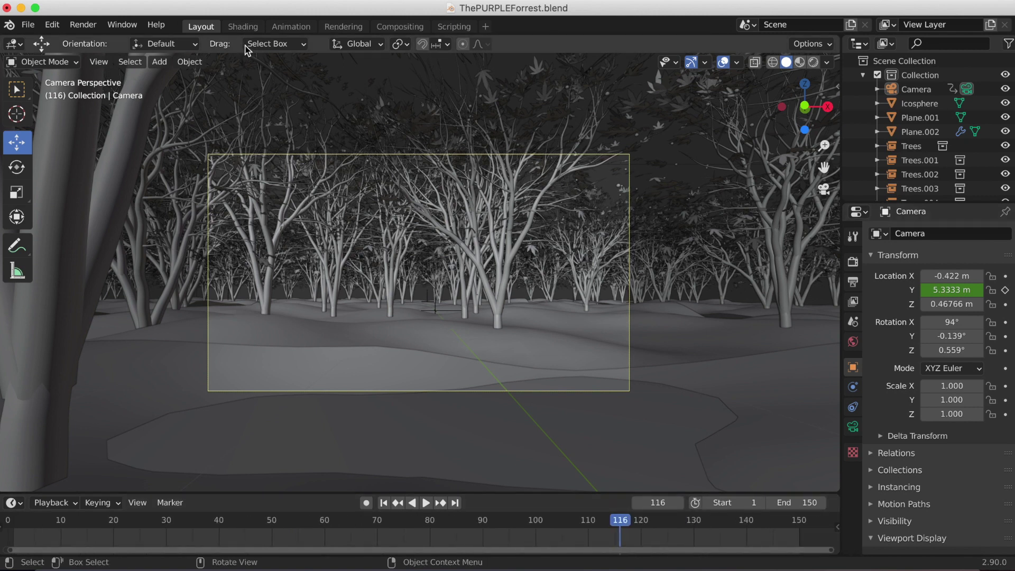
- Delete the Rendering, Compositing and Scripting workspaces
{"action": "right_click", "coordinate": [333, 27]}
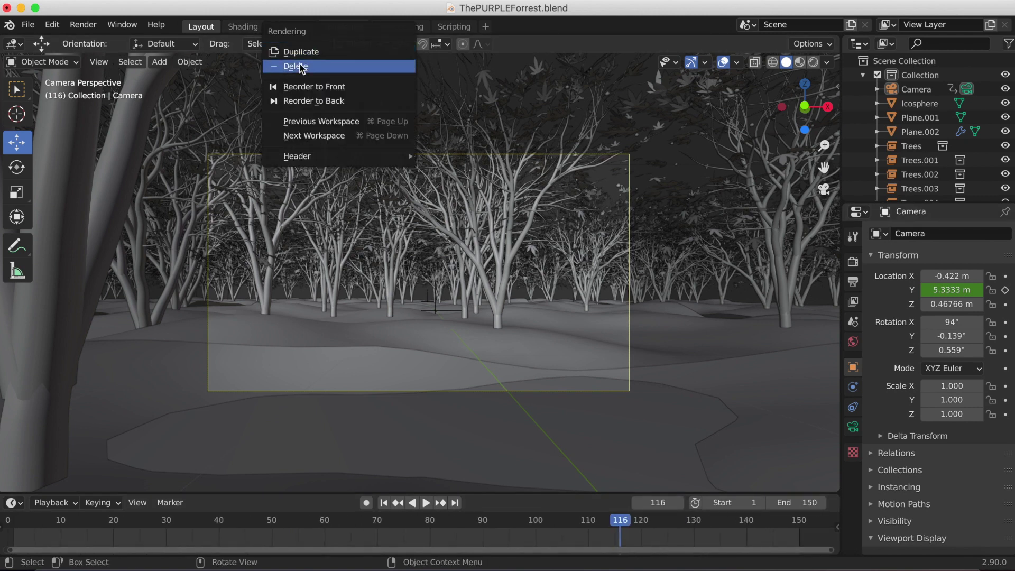
{"action": "left_click", "coordinate": [316, 67]}
{"action": "right_click", "coordinate": [333, 26]}
{"action": "left_click", "coordinate": [296, 65]}
{"action": "right_click", "coordinate": [334, 29]}
{"action": "left_click", "coordinate": [320, 66]}
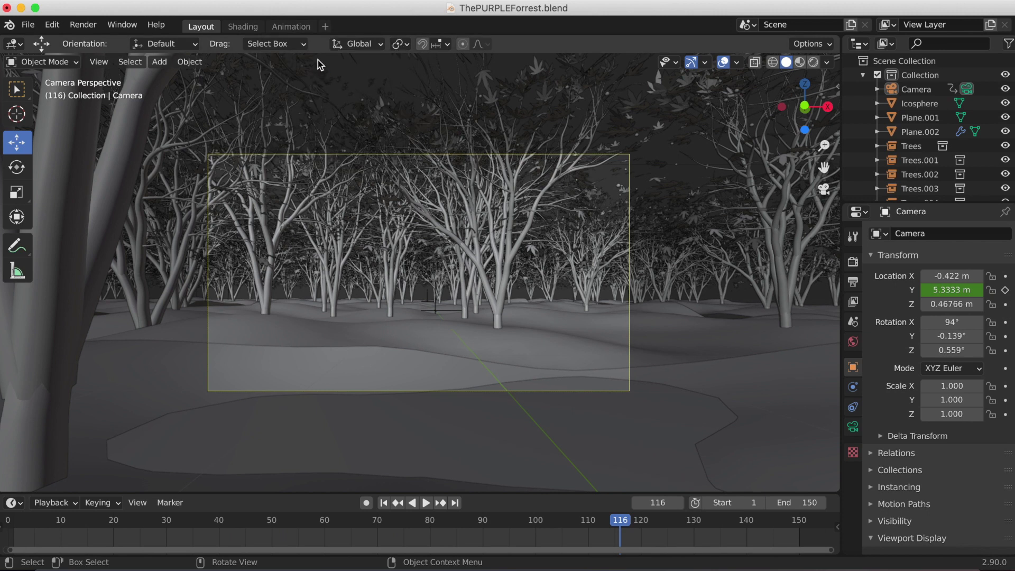
{"action": "left_click", "coordinate": [325, 26]}
- Add a new 2D Animation workspace
{"action": "left_click", "coordinate": [290, 27]}
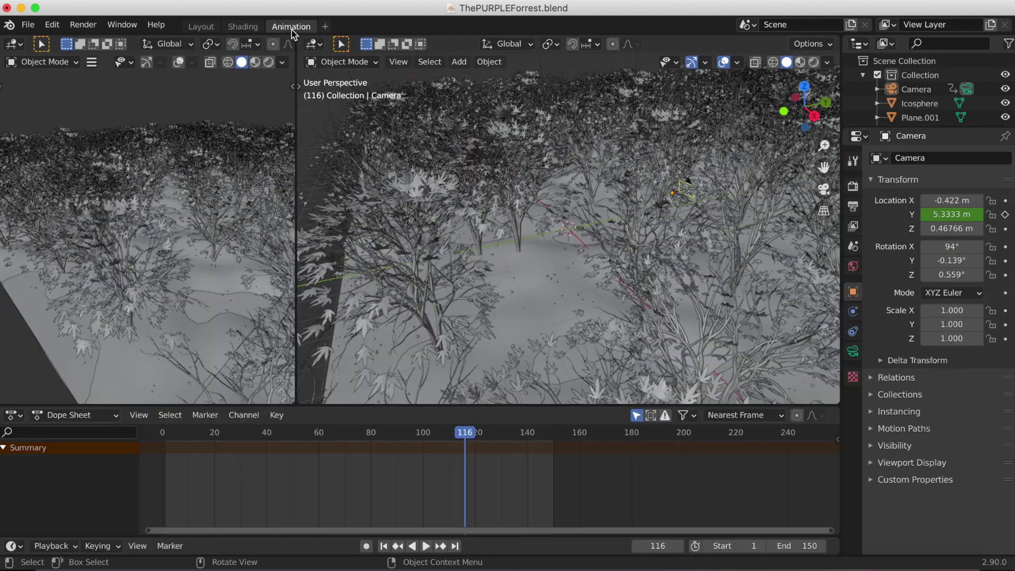
{"action": "left_click", "coordinate": [201, 27]}
{"action": "right_click", "coordinate": [322, 29]}
{"action": "key", "text": "Escape"}
{"action": "left_click", "coordinate": [327, 27]}
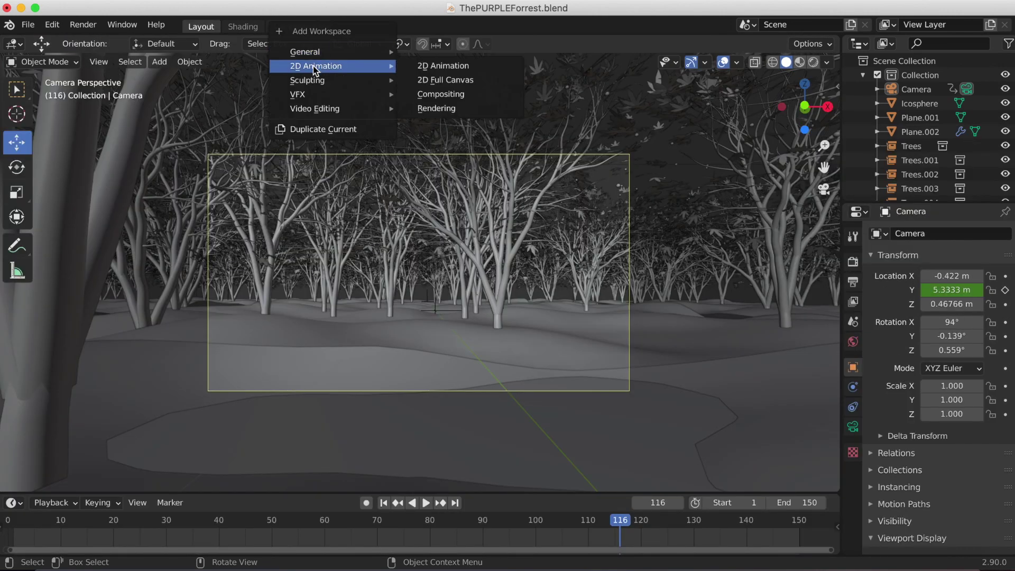
{"action": "left_click", "coordinate": [458, 66]}
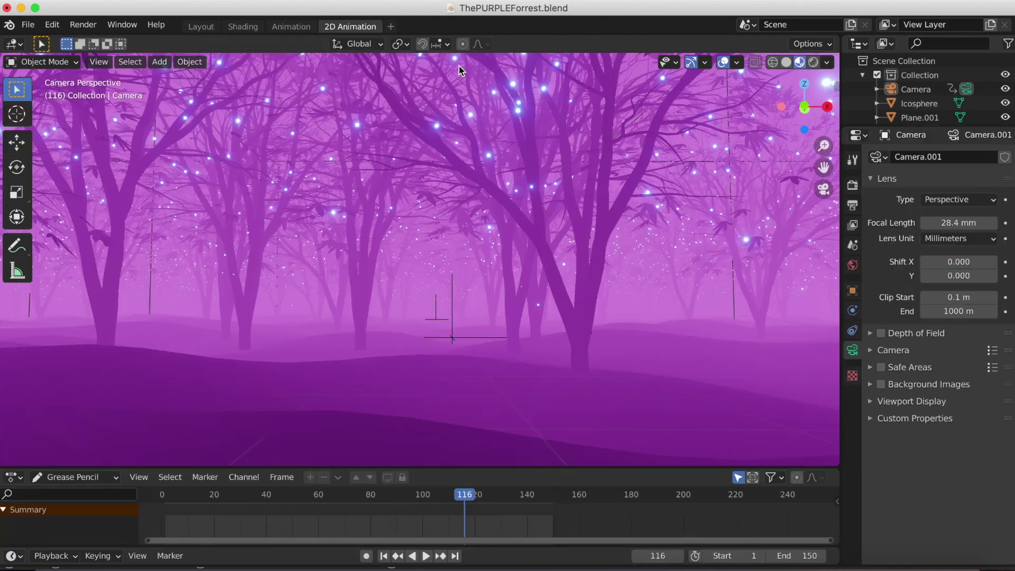
- At frame 100, add a blank Grease Pencil object in camera view
{"action": "left_click", "coordinate": [824, 188]}
{"action": "left_click", "coordinate": [823, 189]}
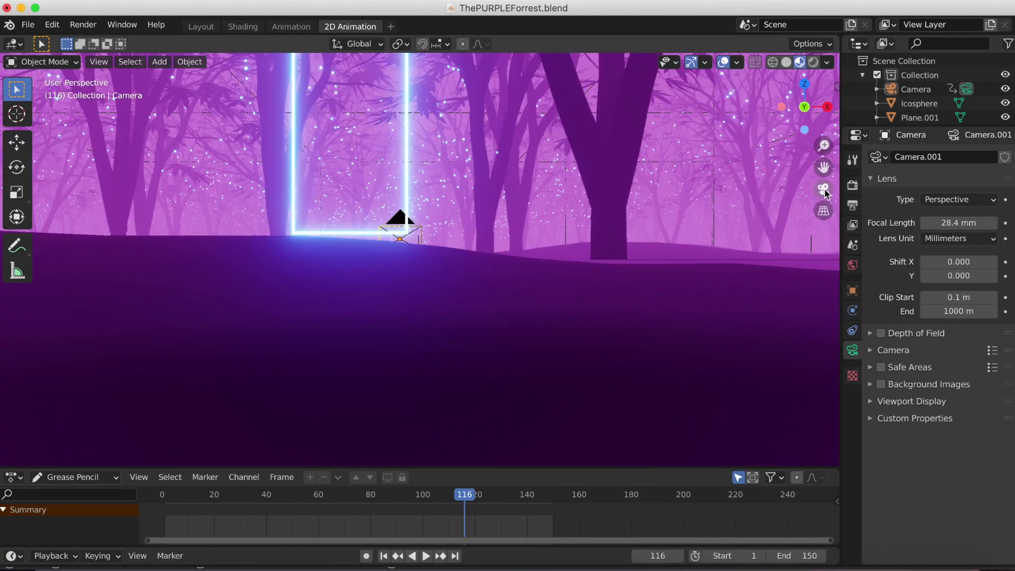
{"action": "key", "text": "Down"}
{"action": "key", "text": "shift+a"}
{"action": "mouse_move", "coordinate": [283, 341]}
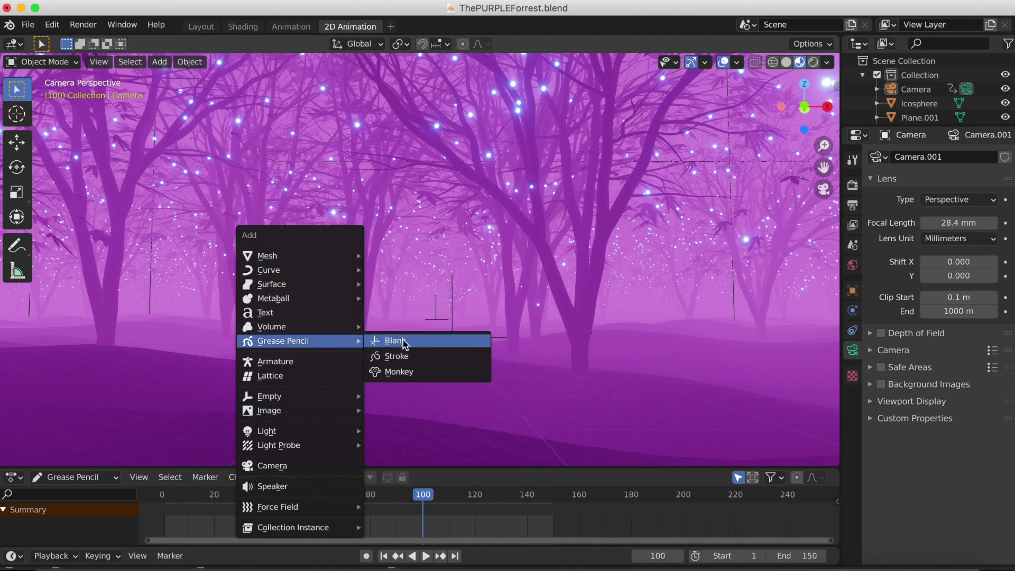
{"action": "left_click", "coordinate": [405, 343]}
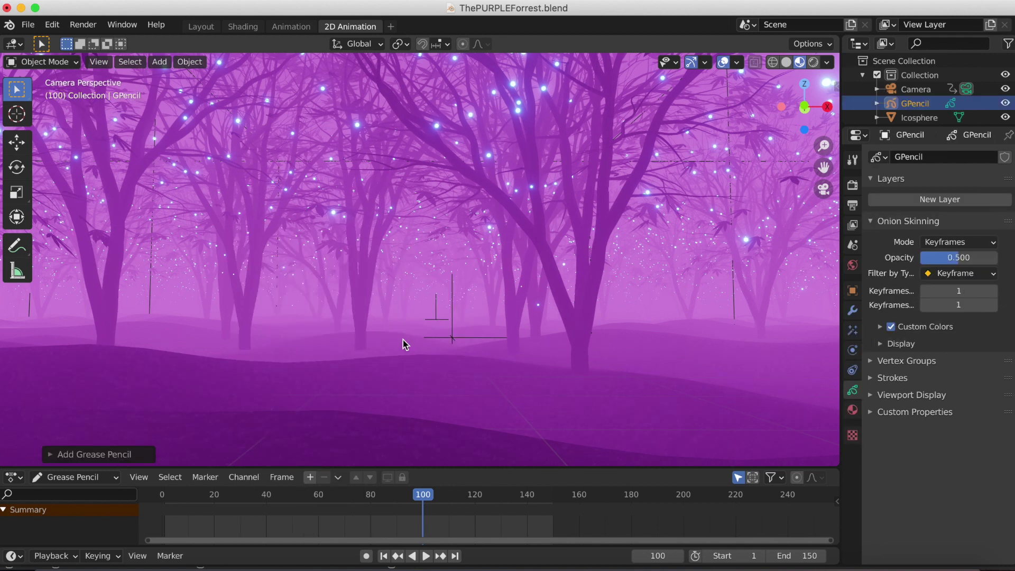
- Give the Grease Pencil a GP_Layer drawing layer and a new Material.005
{"action": "left_click", "coordinate": [912, 201]}
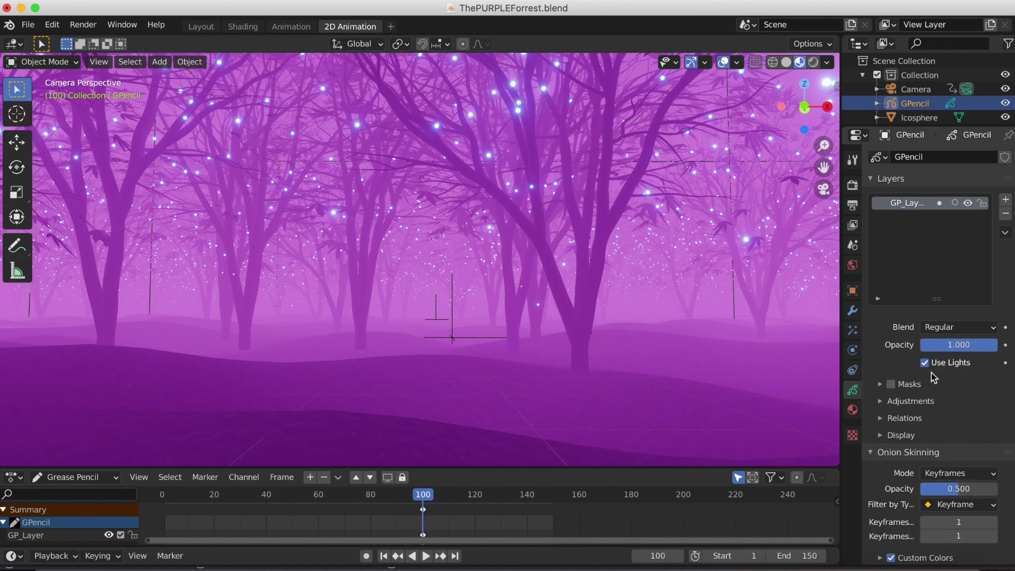
{"action": "left_click", "coordinate": [852, 412]}
{"action": "left_click", "coordinate": [993, 280]}
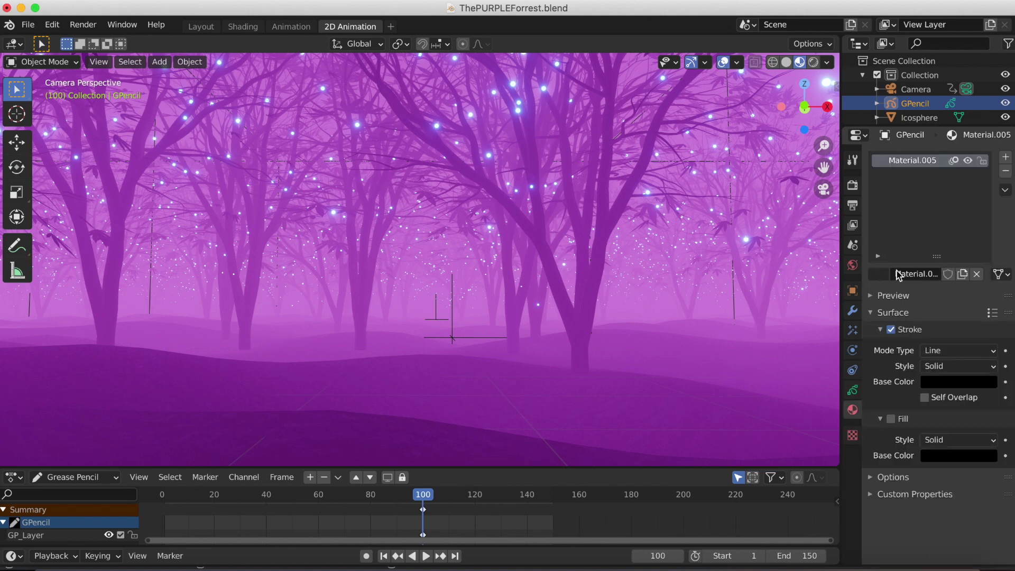
{"action": "left_click", "coordinate": [201, 27]}
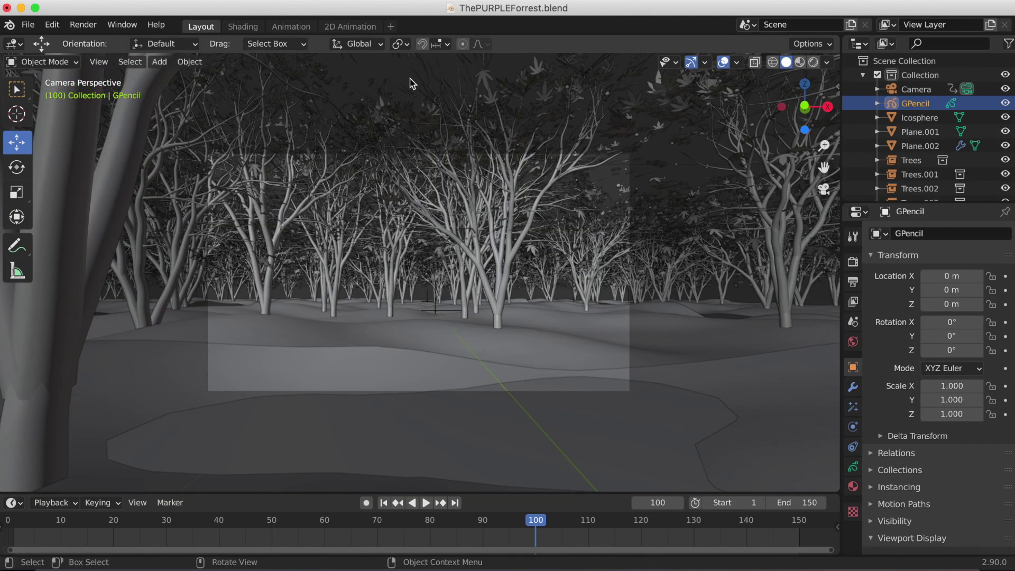
{"action": "left_click", "coordinate": [357, 27]}
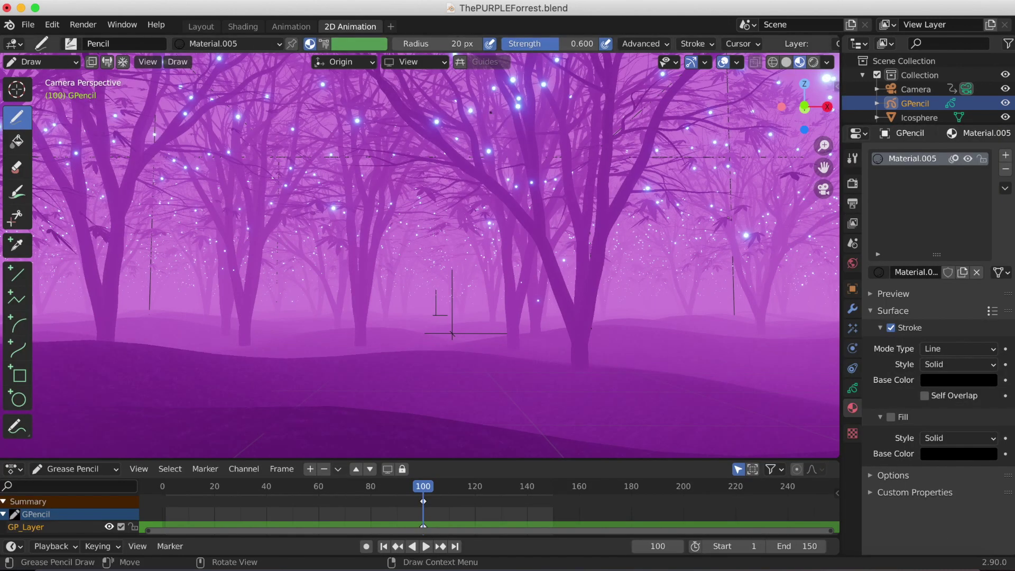
- Pick the Ink Pen brush and set Material.005's stroke colour to pure bright blue
{"action": "left_click", "coordinate": [71, 44]}
{"action": "left_click", "coordinate": [141, 82]}
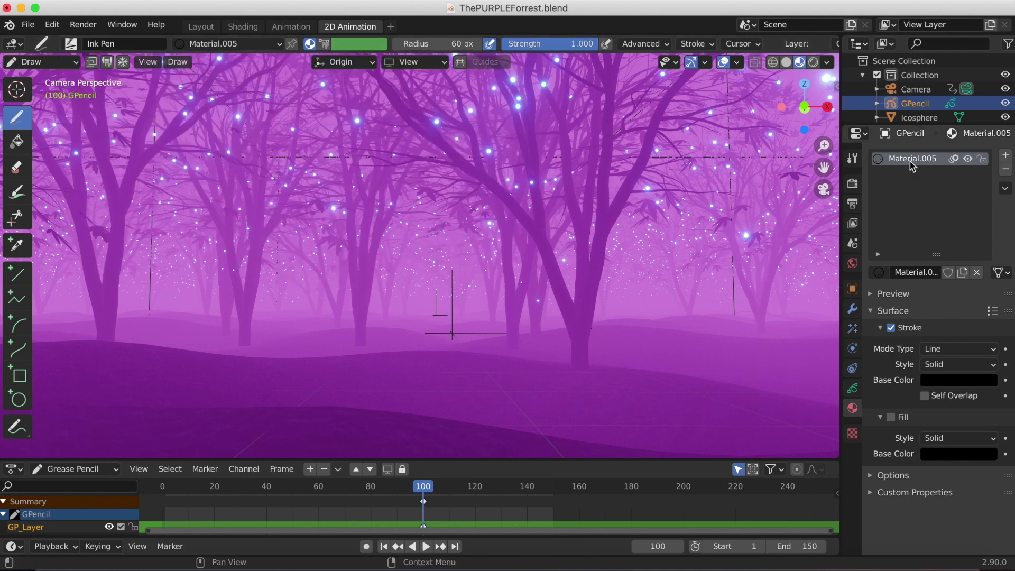
{"action": "left_click", "coordinate": [947, 385]}
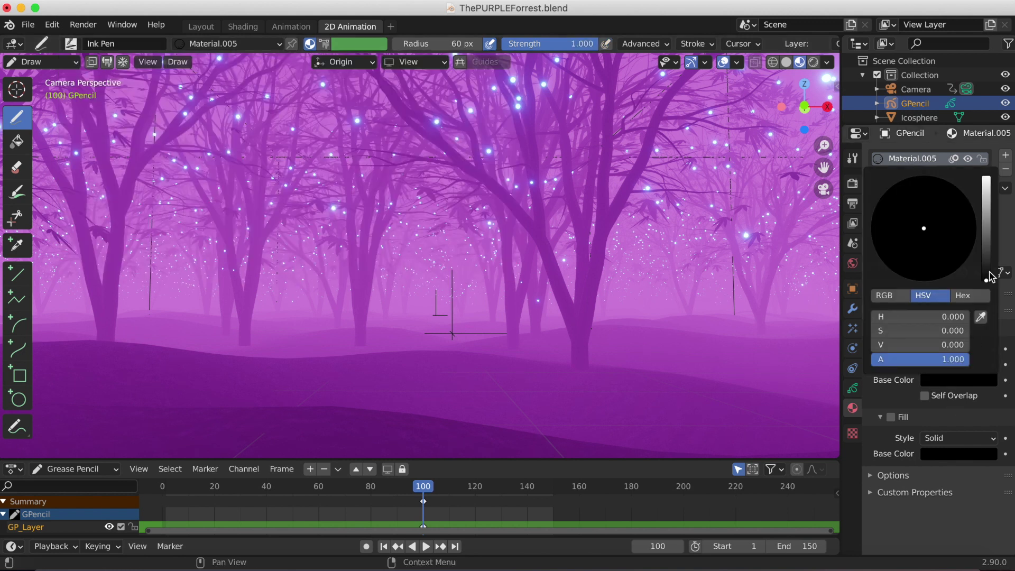
{"action": "left_click_drag", "start_coordinate": [898, 344], "coordinate": [930, 344]}
{"action": "left_click_drag", "start_coordinate": [959, 203], "coordinate": [954, 187]}
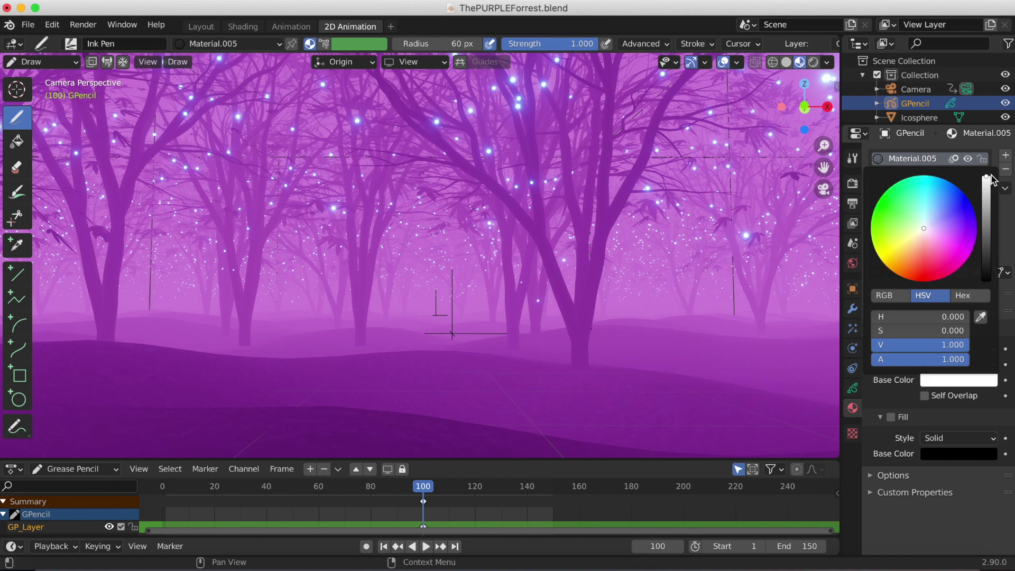
{"action": "left_click", "coordinate": [963, 194]}
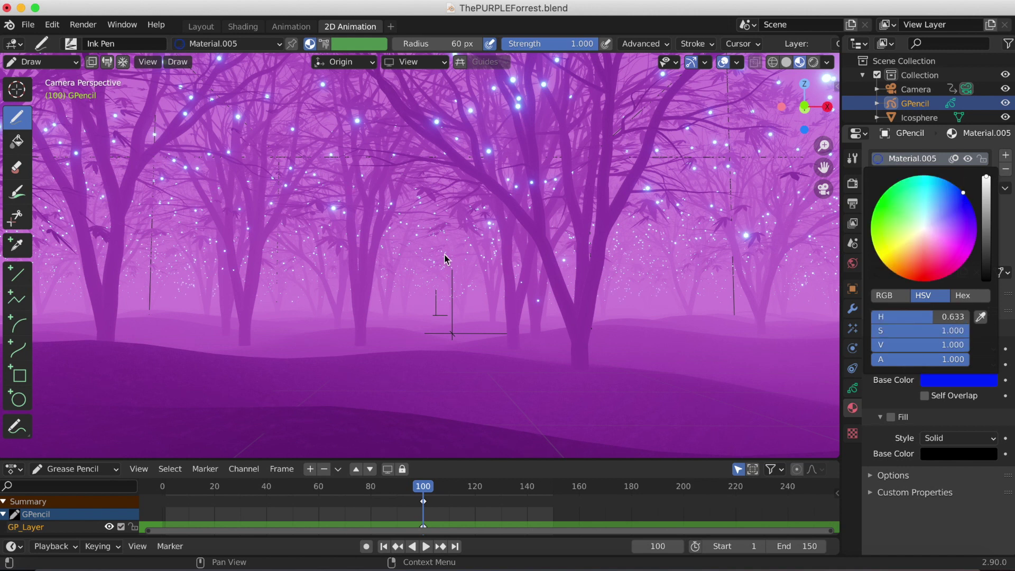
{"action": "key", "text": "ctrl+Page_Down"}
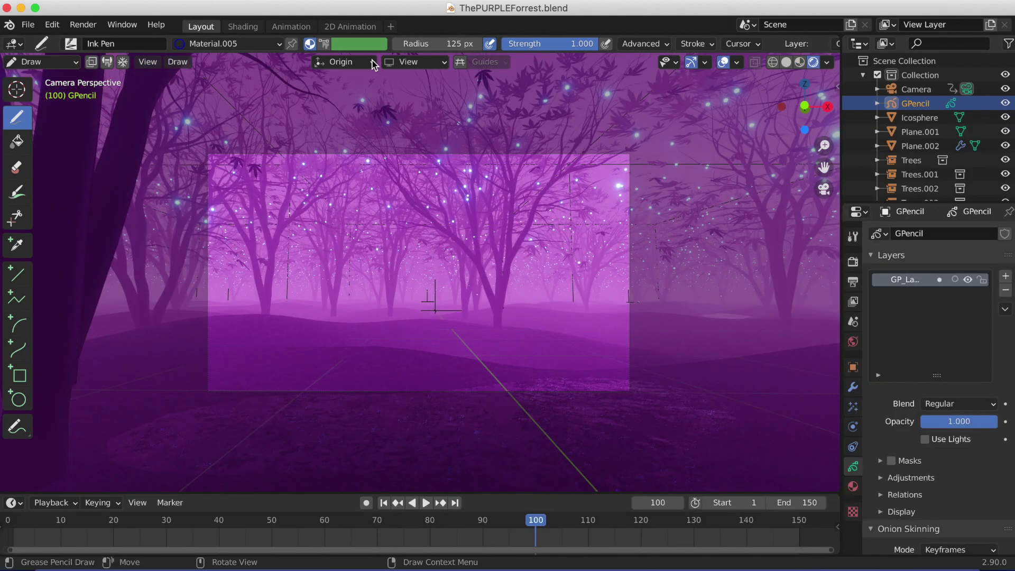
- Set Stroke Placement to 3D Cursor and position the cursor on the forest floor
{"action": "left_click", "coordinate": [786, 62]}
{"action": "left_click", "coordinate": [364, 66]}
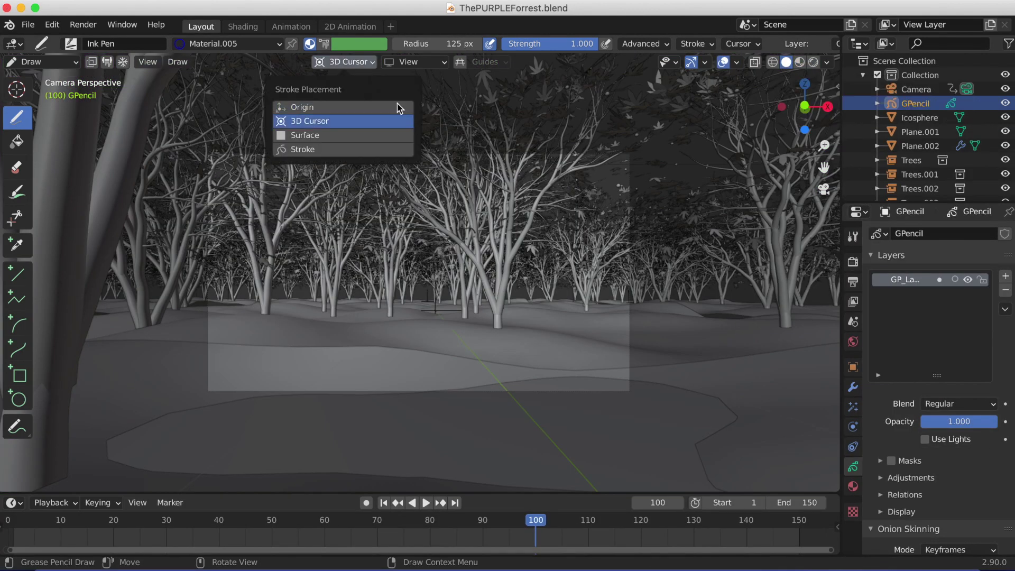
{"action": "left_click", "coordinate": [380, 118]}
{"action": "left_click", "coordinate": [415, 62]}
{"action": "key", "text": "shift+space"}
{"action": "key", "text": "space"}
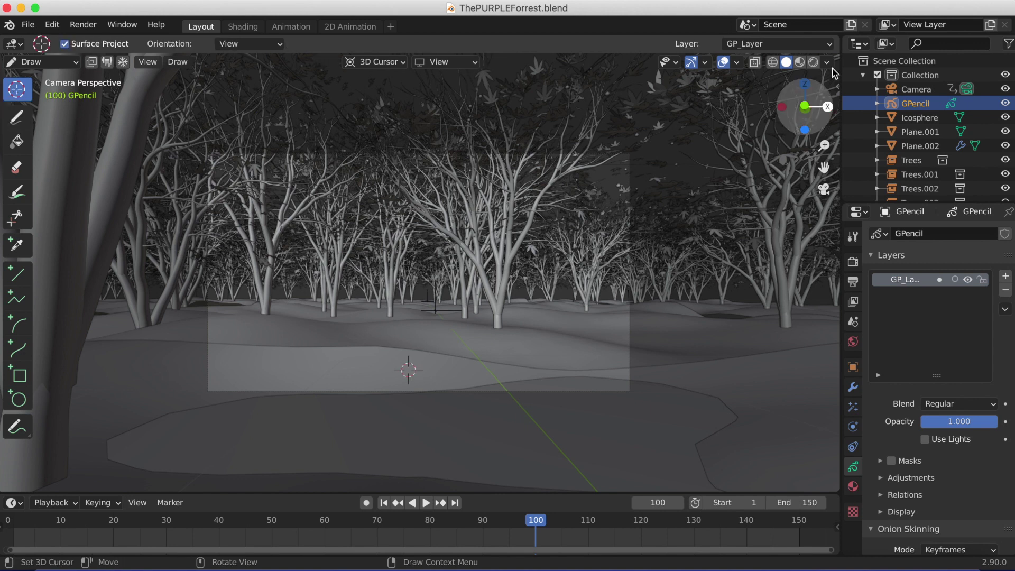
{"action": "left_click", "coordinate": [736, 62]}
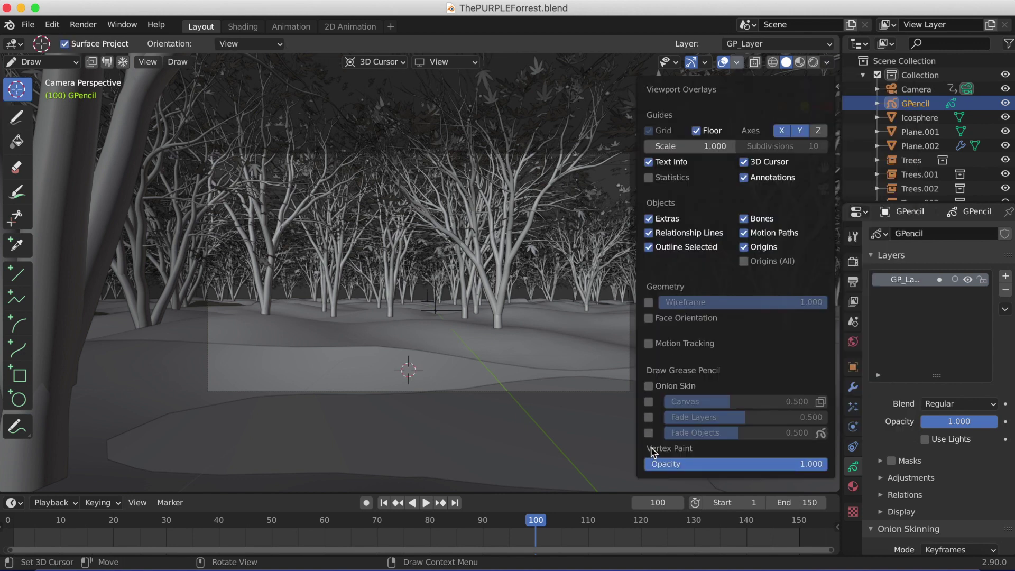
{"action": "left_click", "coordinate": [649, 301]}
{"action": "left_click", "coordinate": [649, 302]}
- Draw a small blue test stroke on the ground and lighten the stroke colour to pale blue
{"action": "left_click", "coordinate": [17, 117]}
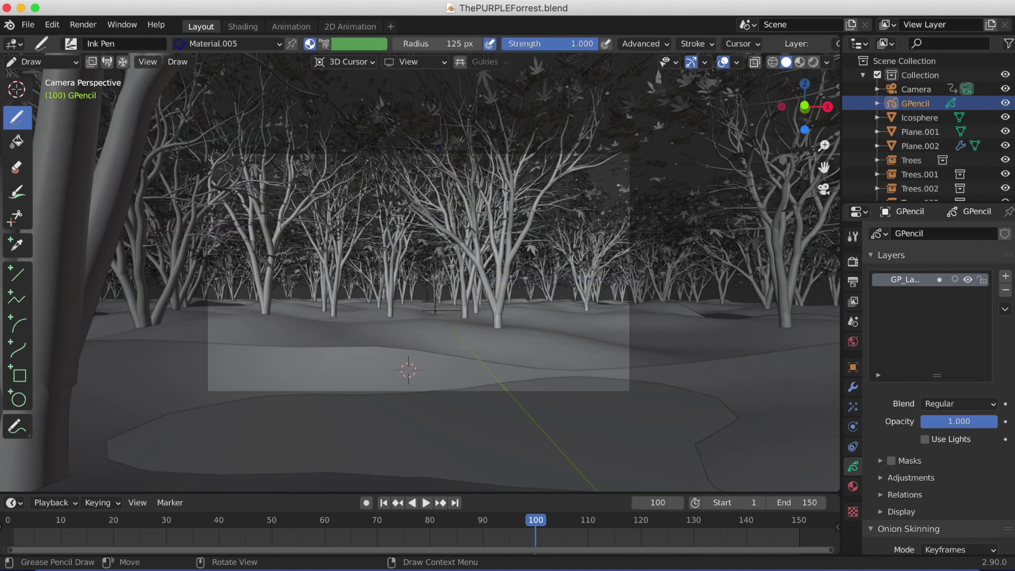
{"action": "left_click", "coordinate": [485, 62]}
{"action": "left_click_drag", "start_coordinate": [367, 277], "coordinate": [381, 278]}
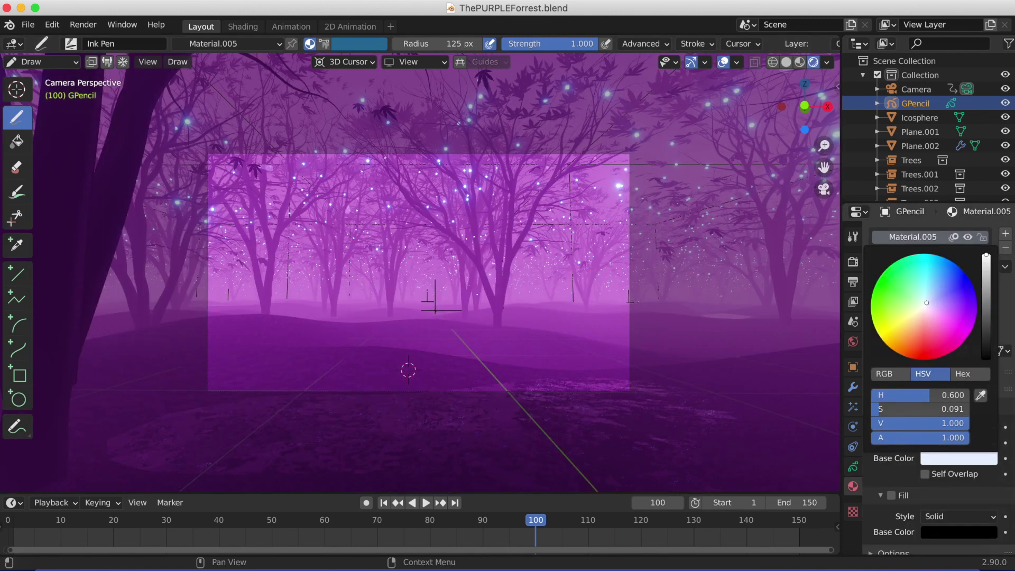
{"action": "mouse_move", "coordinate": [925, 303]}
{"action": "left_mouse_down"}
{"action": "mouse_move", "coordinate": [927, 311]}
{"action": "mouse_move", "coordinate": [931, 299]}
{"action": "left_mouse_up"}
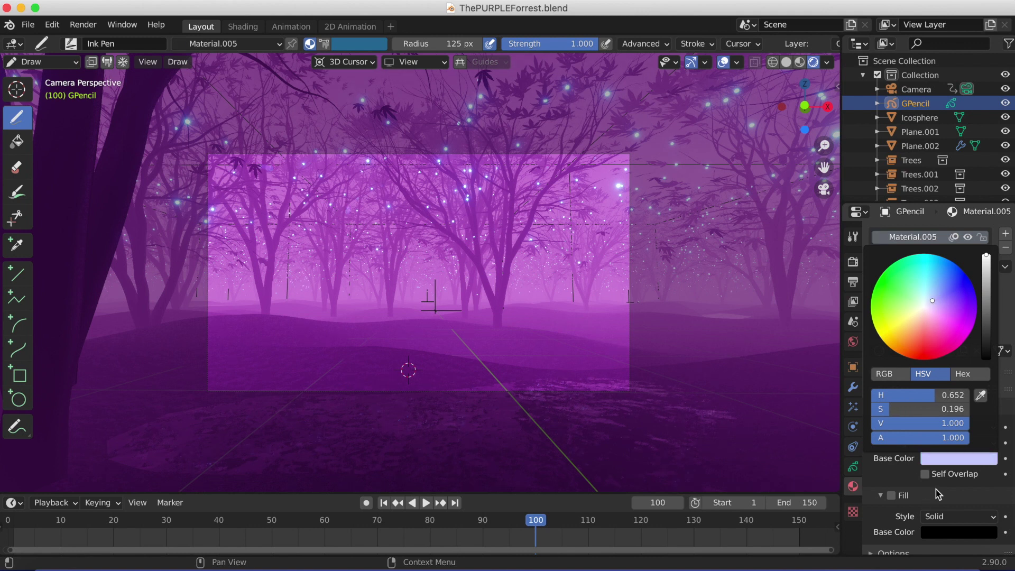
- In Rendered shading, paint a translucent pale blue stroke beside the left tree trunk
{"action": "left_click", "coordinate": [853, 466]}
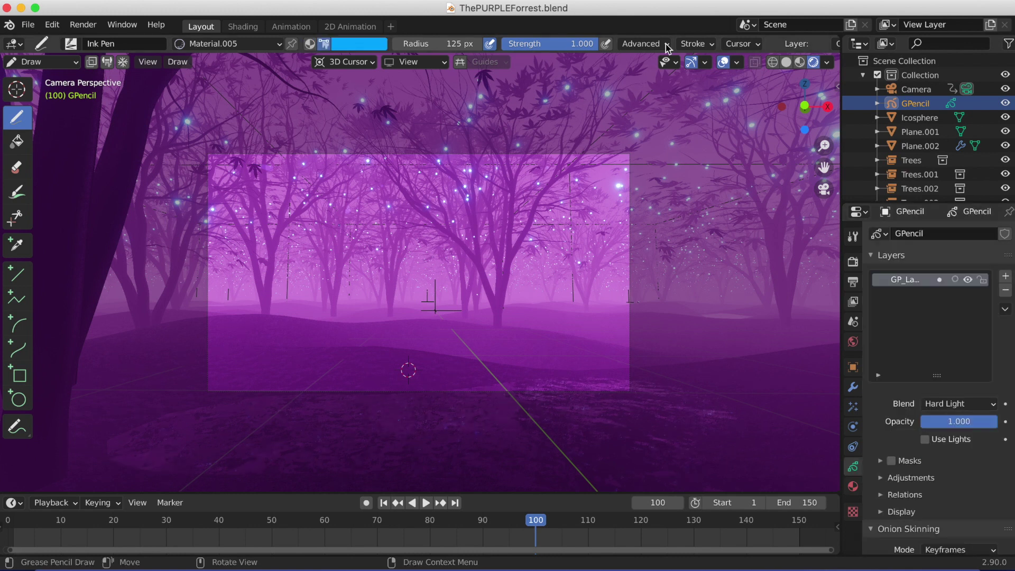
{"action": "left_click", "coordinate": [785, 62]}
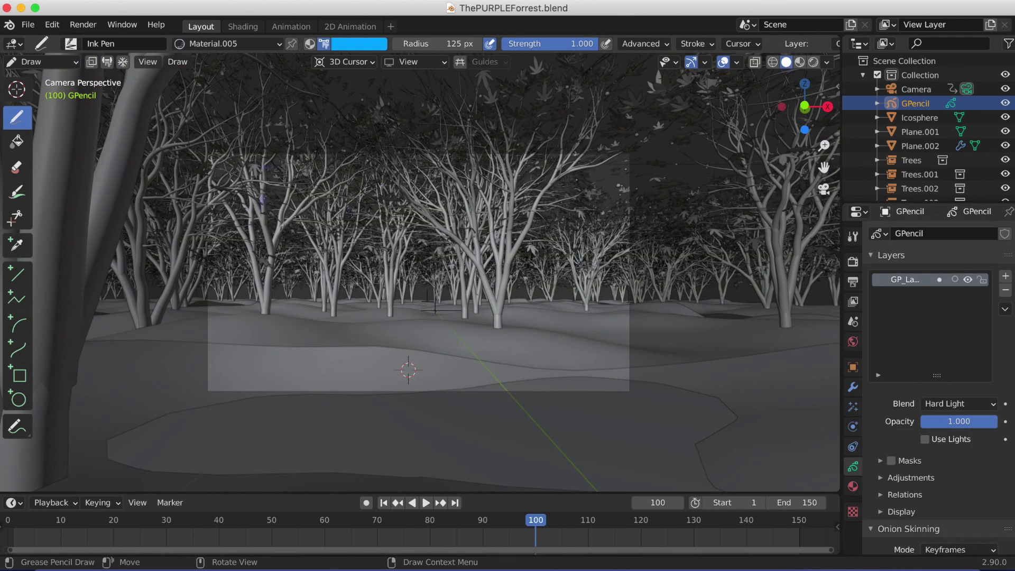
{"action": "left_click", "coordinate": [813, 61]}
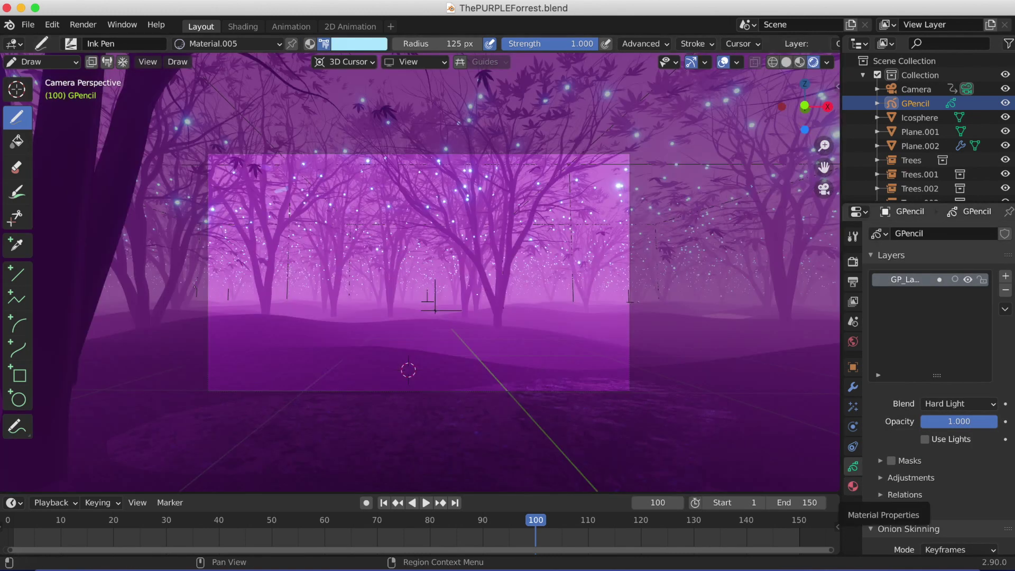
{"action": "left_click_drag", "start_coordinate": [163, 324], "coordinate": [184, 300]}
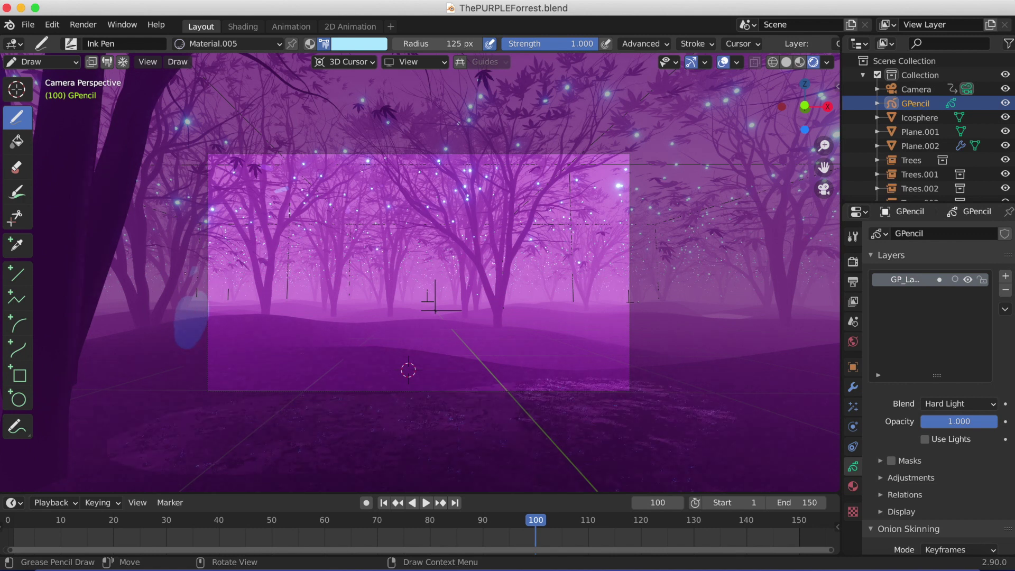
{"action": "left_click", "coordinate": [786, 62]}
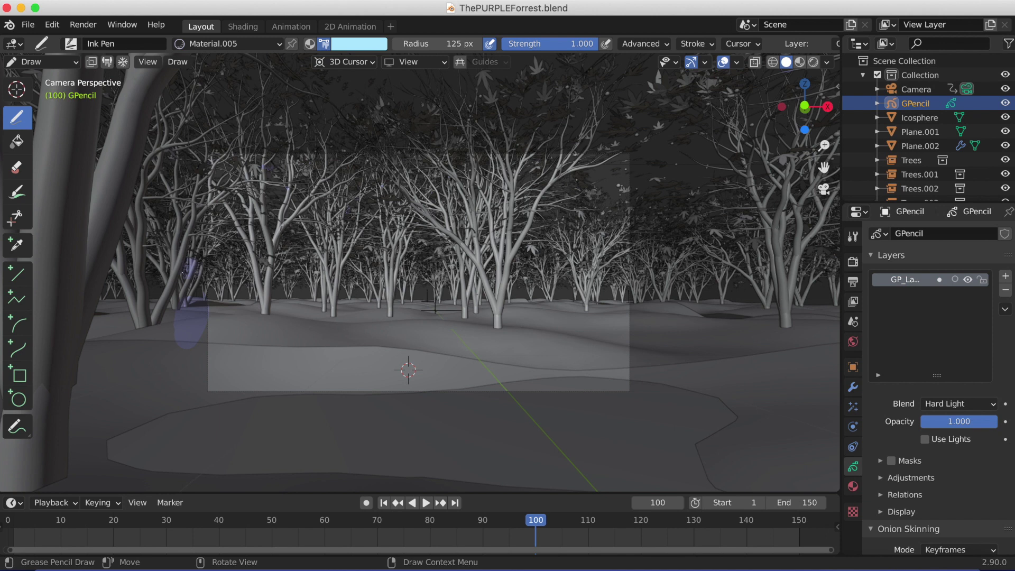
- Draw purple strokes around the figure on frames 101, 102 and 103
{"action": "left_click_drag", "start_coordinate": [154, 315], "coordinate": [149, 317]}
{"action": "left_click_drag", "start_coordinate": [178, 279], "coordinate": [169, 264]}
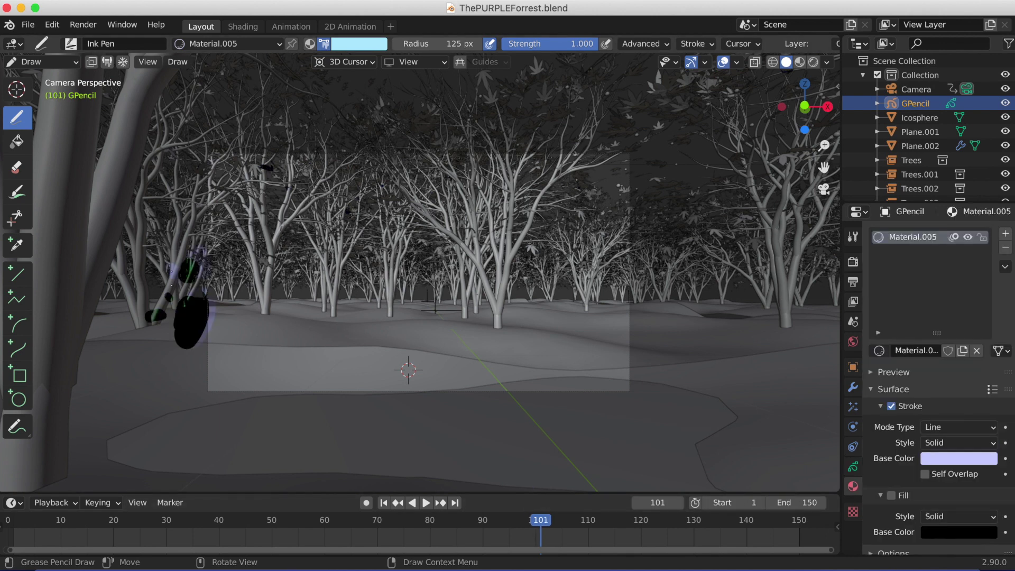
{"action": "left_click_drag", "start_coordinate": [164, 305], "coordinate": [153, 298]}
{"action": "left_click", "coordinate": [679, 502]}
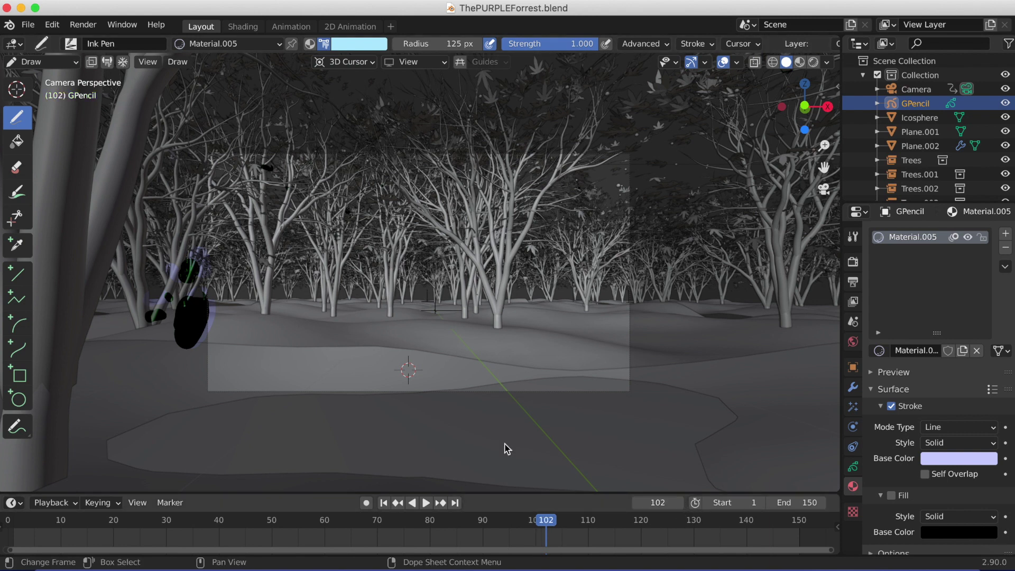
{"action": "left_click_drag", "start_coordinate": [219, 296], "coordinate": [212, 341]}
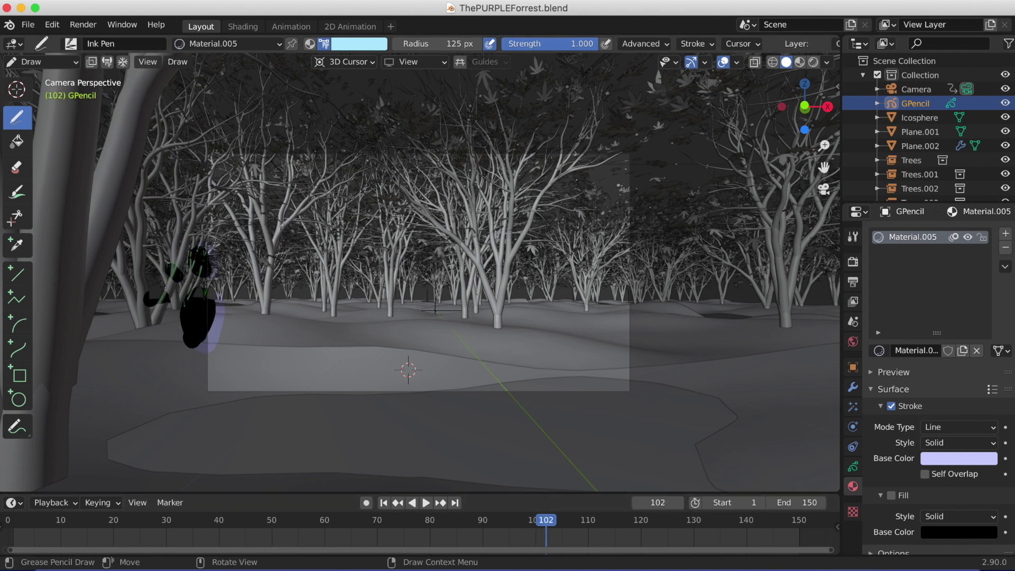
{"action": "left_click_drag", "start_coordinate": [165, 290], "coordinate": [179, 273]}
{"action": "left_click", "coordinate": [679, 502]}
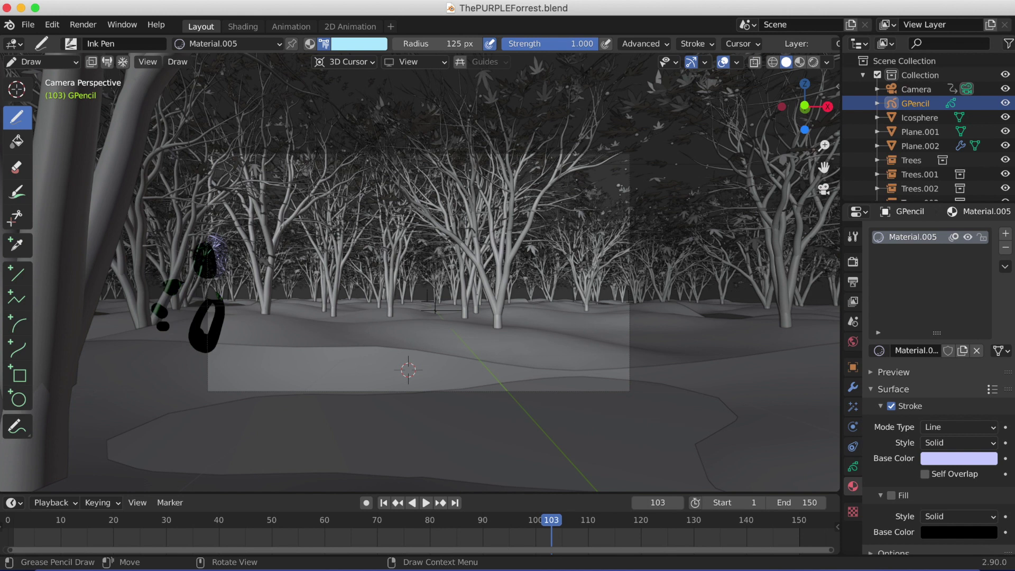
{"action": "left_click_drag", "start_coordinate": [230, 313], "coordinate": [220, 329]}
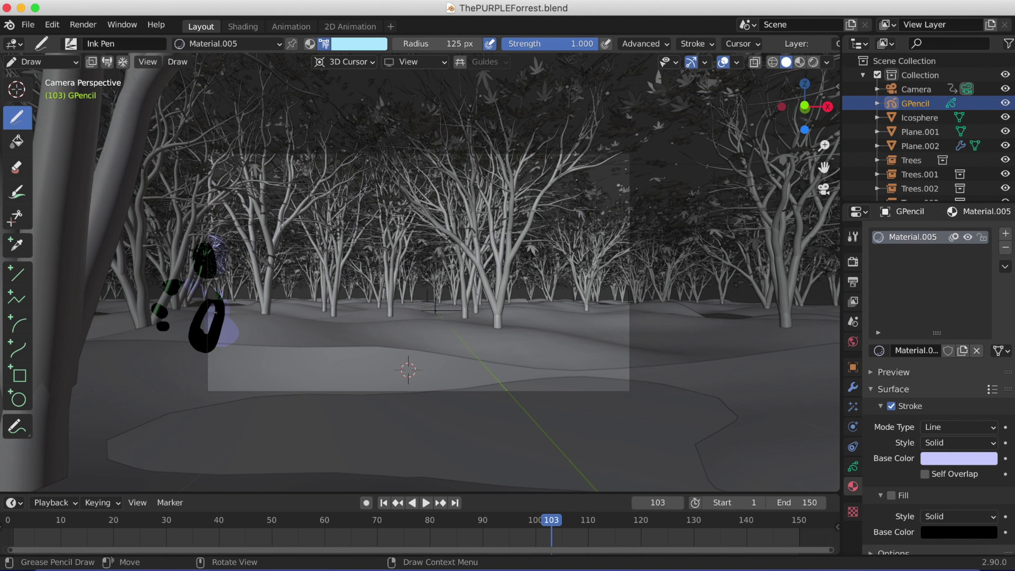
{"action": "left_click", "coordinate": [178, 327]}
- Draw purple strokes along the figure's legs, head and body on frames 104 to 106
{"action": "left_click", "coordinate": [678, 502]}
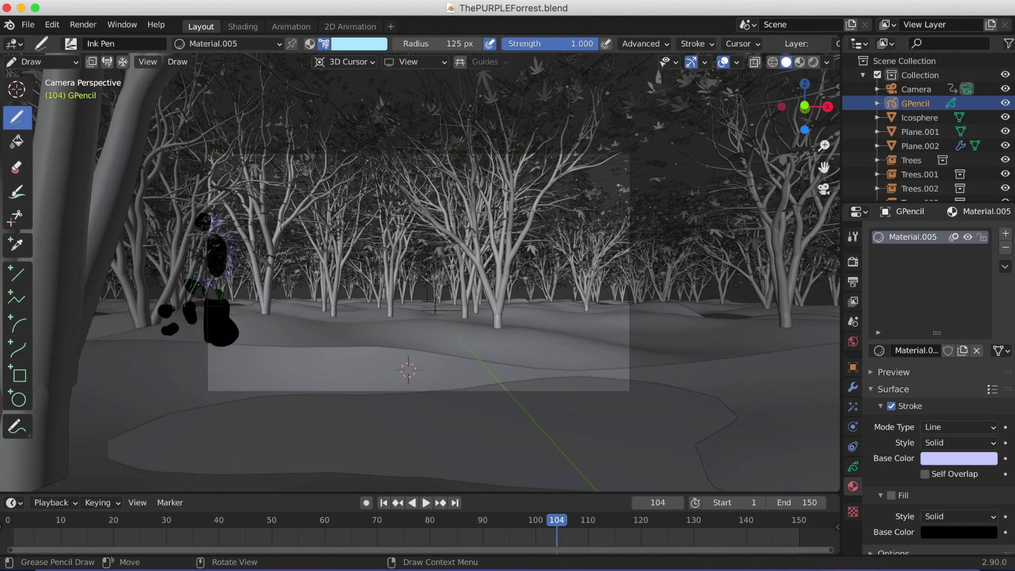
{"action": "left_click_drag", "start_coordinate": [176, 304], "coordinate": [160, 296]}
{"action": "left_click_drag", "start_coordinate": [229, 341], "coordinate": [236, 316]}
{"action": "left_click_drag", "start_coordinate": [208, 353], "coordinate": [201, 350]}
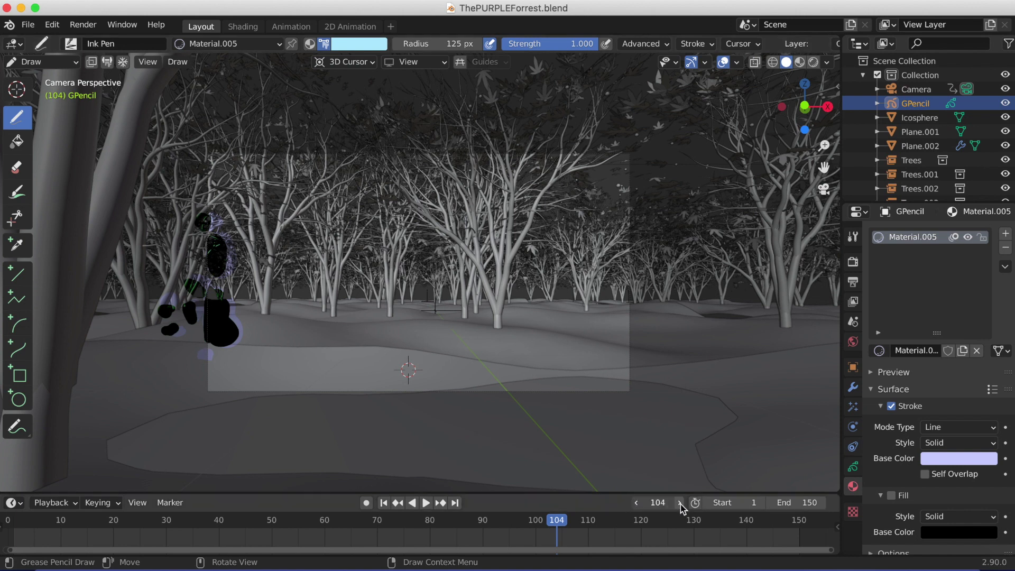
{"action": "key", "text": "Right"}
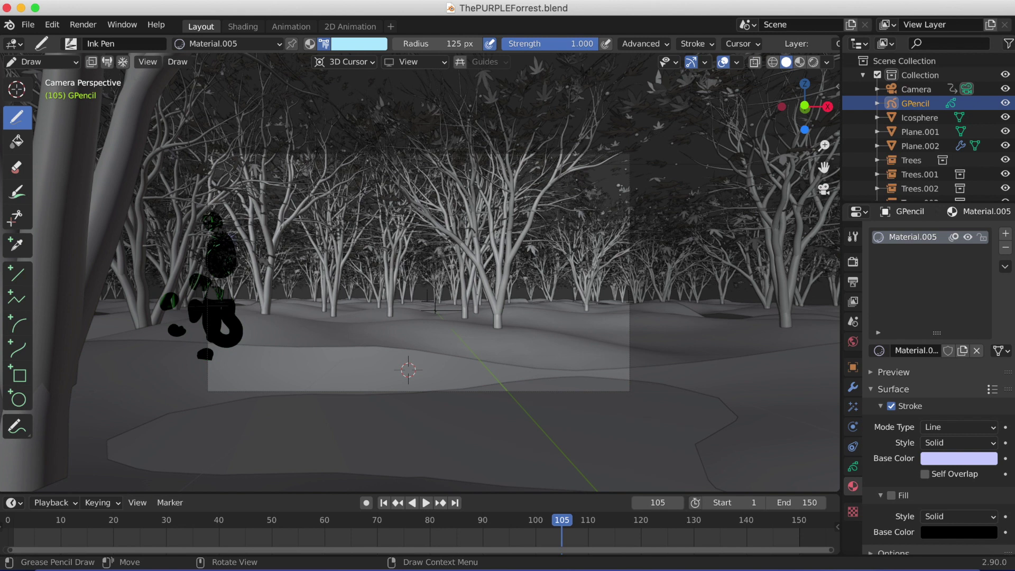
{"action": "left_click_drag", "start_coordinate": [231, 278], "coordinate": [228, 207]}
{"action": "mouse_move", "coordinate": [232, 295]}
{"action": "left_mouse_down"}
{"action": "mouse_move", "coordinate": [242, 302]}
{"action": "mouse_move", "coordinate": [241, 347]}
{"action": "mouse_move", "coordinate": [230, 363]}
{"action": "left_mouse_up"}
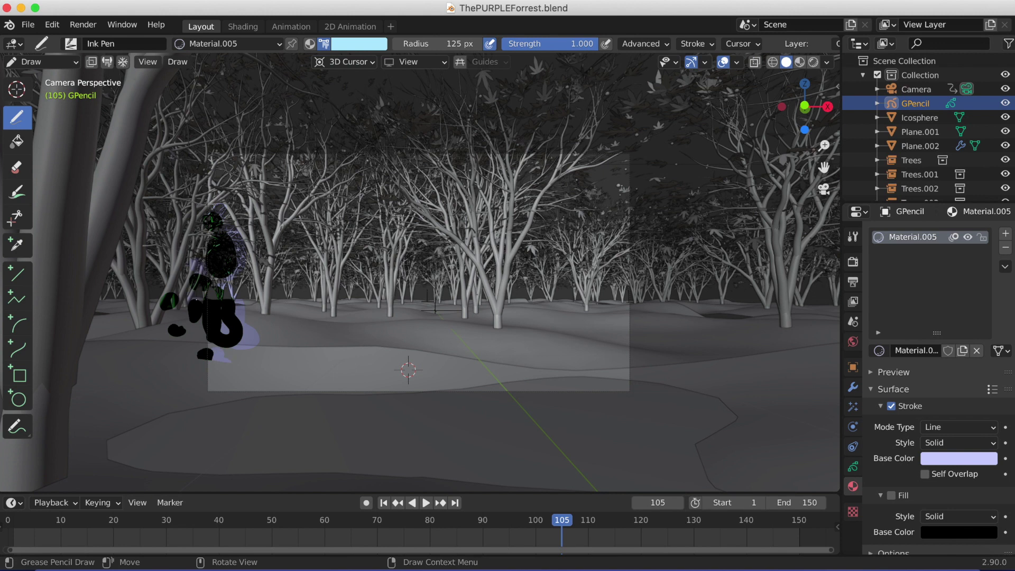
{"action": "key", "text": "Right"}
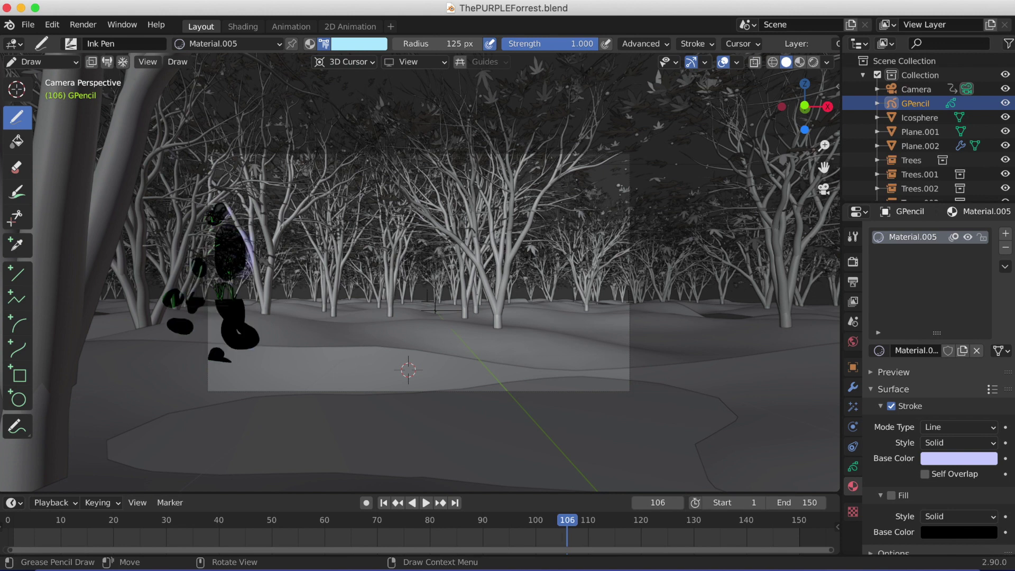
{"action": "left_click_drag", "start_coordinate": [259, 347], "coordinate": [244, 300]}
{"action": "left_click_drag", "start_coordinate": [228, 353], "coordinate": [222, 350]}
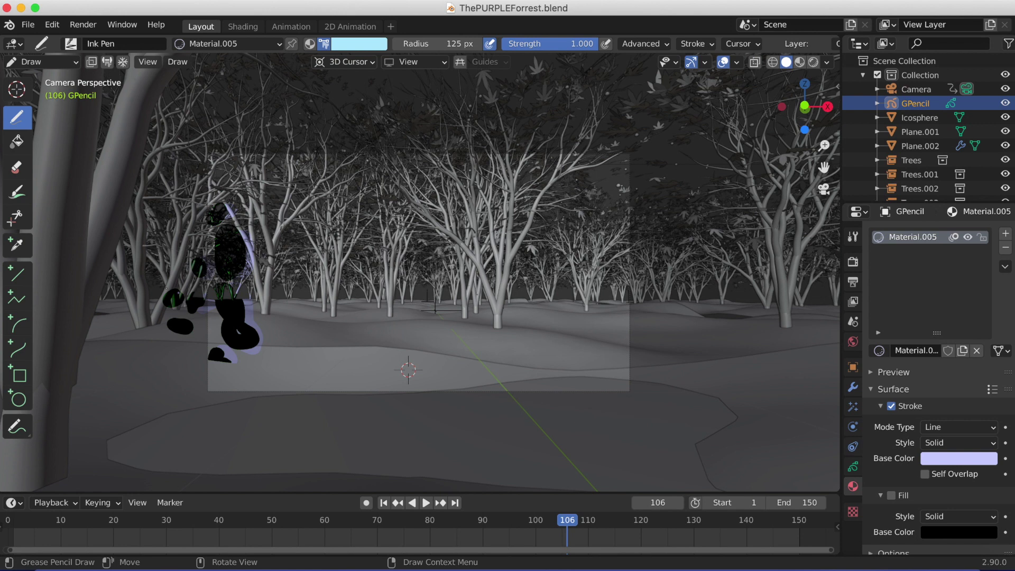
{"action": "left_click_drag", "start_coordinate": [202, 332], "coordinate": [192, 321]}
- Add purple strokes at the foot and head on frames 107 and 108
{"action": "key", "text": "Right"}
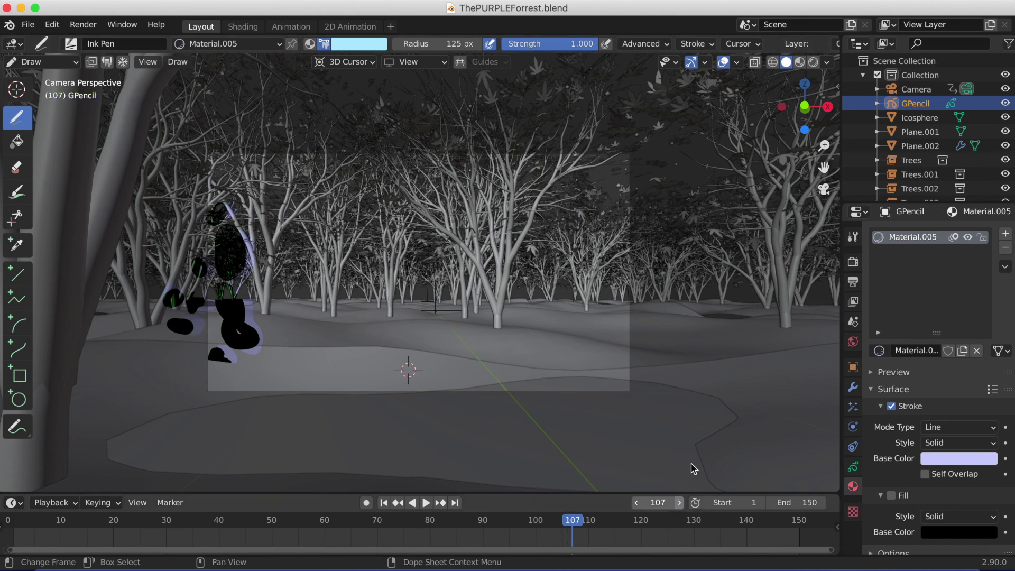
{"action": "mouse_move", "coordinate": [237, 355]}
{"action": "left_mouse_down"}
{"action": "mouse_move", "coordinate": [253, 362]}
{"action": "mouse_move", "coordinate": [256, 289]}
{"action": "left_mouse_up"}
{"action": "left_click_drag", "start_coordinate": [259, 355], "coordinate": [266, 346]}
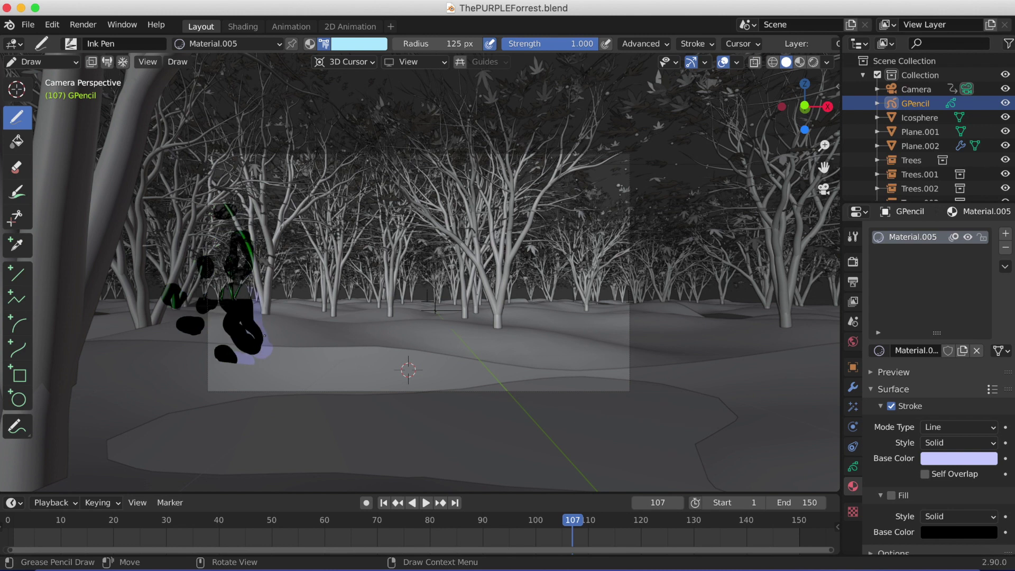
{"action": "key", "text": "Right"}
{"action": "left_click_drag", "start_coordinate": [256, 362], "coordinate": [262, 360]}
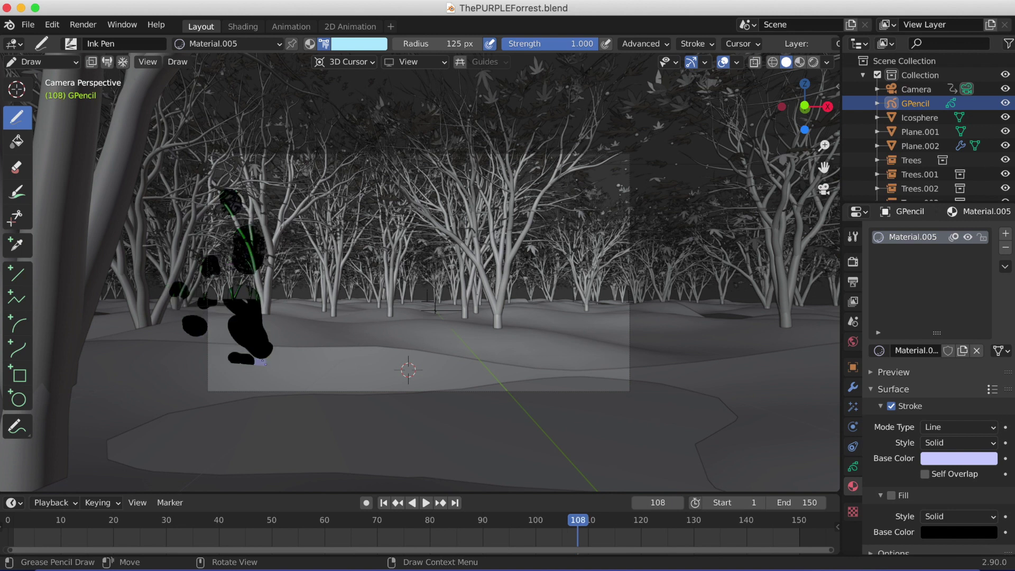
{"action": "mouse_move", "coordinate": [259, 191]}
{"action": "left_mouse_down"}
{"action": "mouse_move", "coordinate": [249, 200]}
{"action": "mouse_move", "coordinate": [261, 213]}
{"action": "left_mouse_up"}
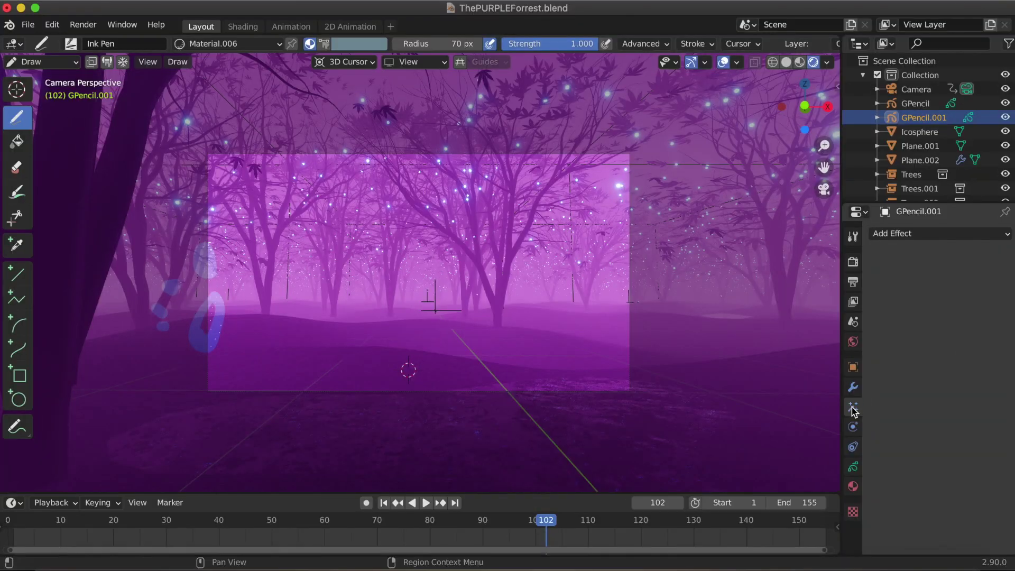
- Add a Glow visual effect to GPencil.001 and set its glow colour to deep blue
{"action": "left_click", "coordinate": [925, 235]}
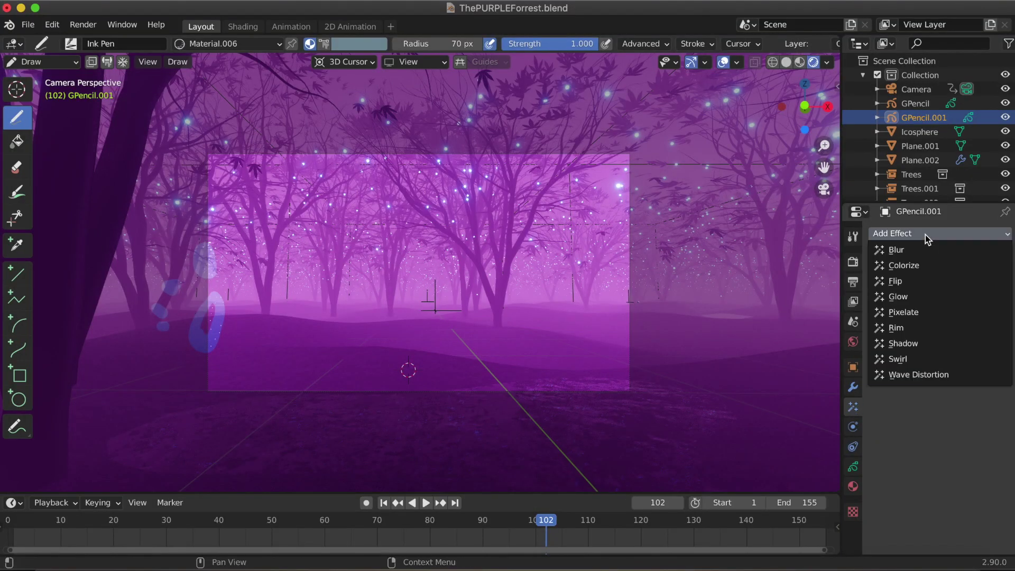
{"action": "left_click", "coordinate": [911, 302]}
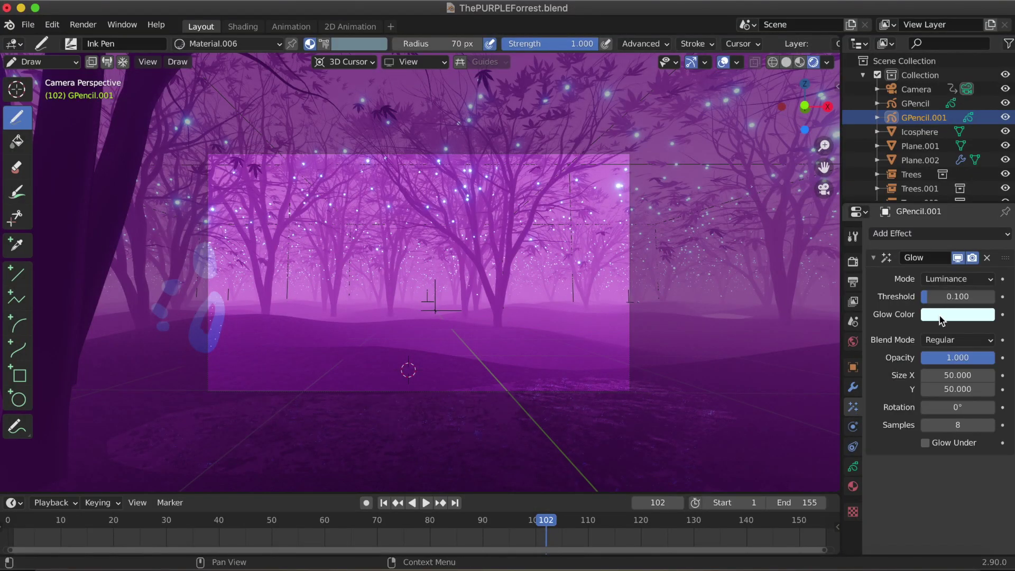
{"action": "left_click", "coordinate": [939, 316]}
{"action": "left_click", "coordinate": [948, 152]}
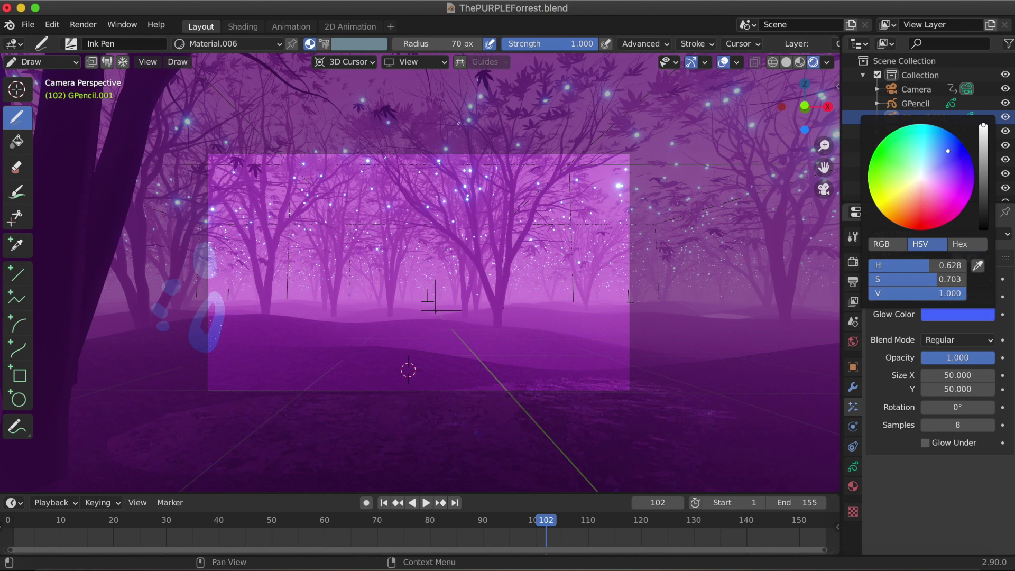
{"action": "left_click", "coordinate": [957, 148]}
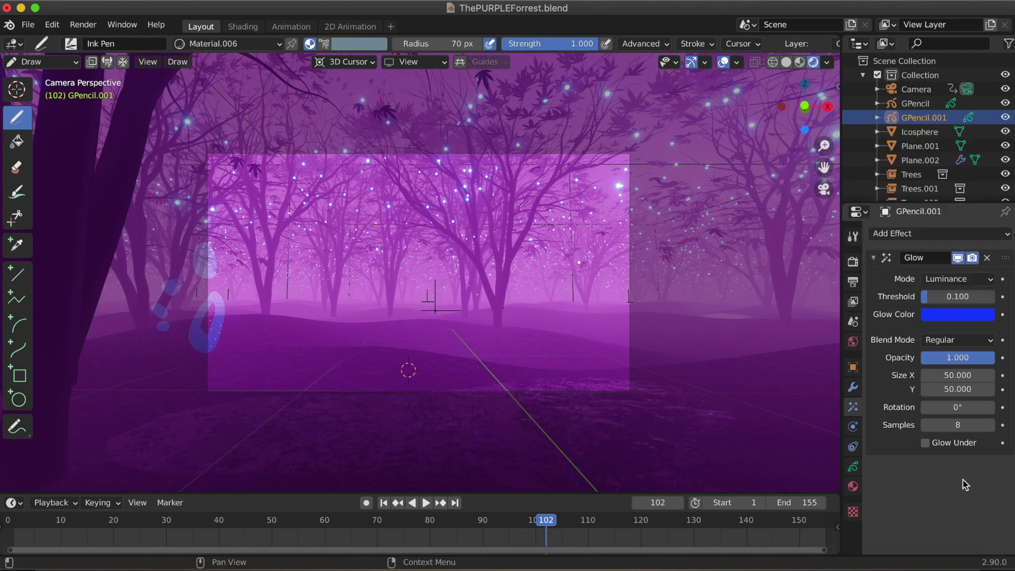
{"action": "left_click", "coordinate": [786, 63]}
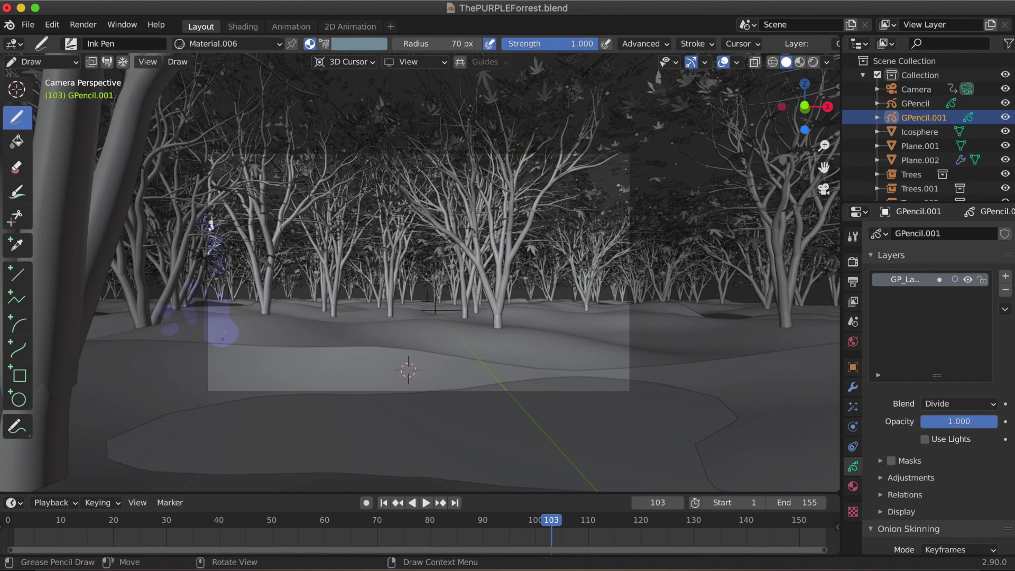
- Preview the glow rendered, draw a stroke on the figure, and undo a stray mark at frame 104
{"action": "left_click", "coordinate": [813, 62]}
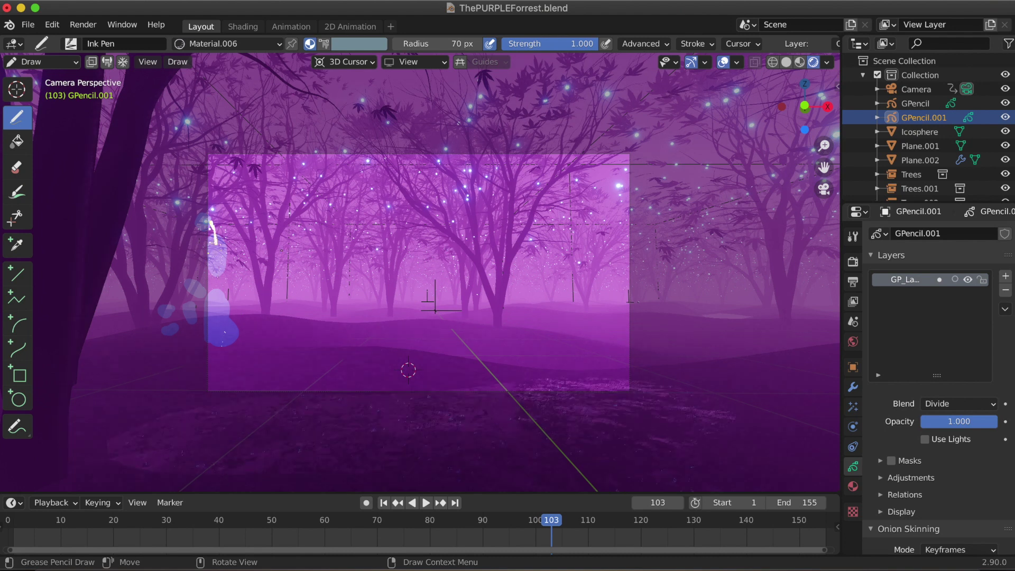
{"action": "left_click", "coordinate": [786, 62]}
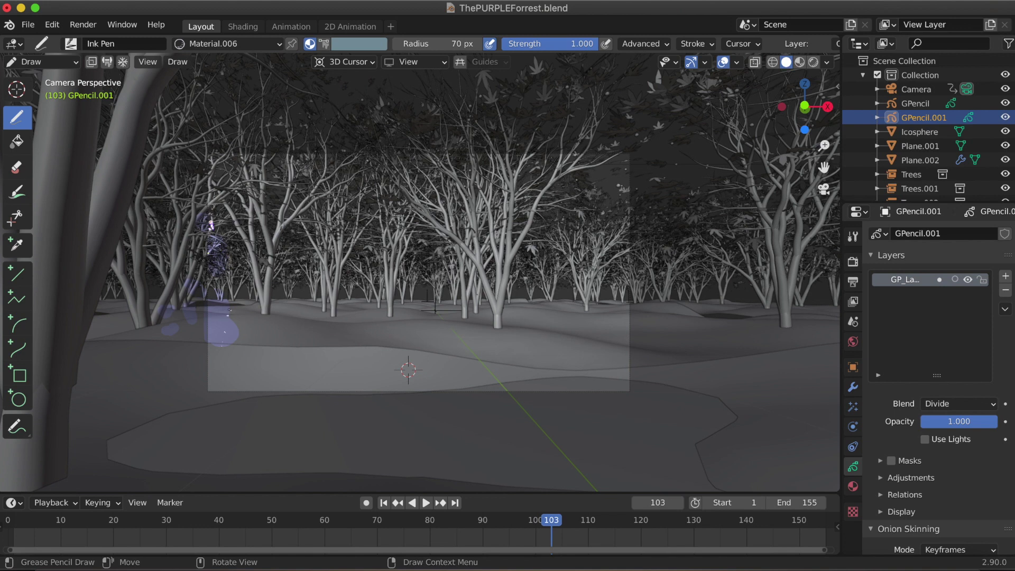
{"action": "left_click_drag", "start_coordinate": [211, 225], "coordinate": [213, 270]}
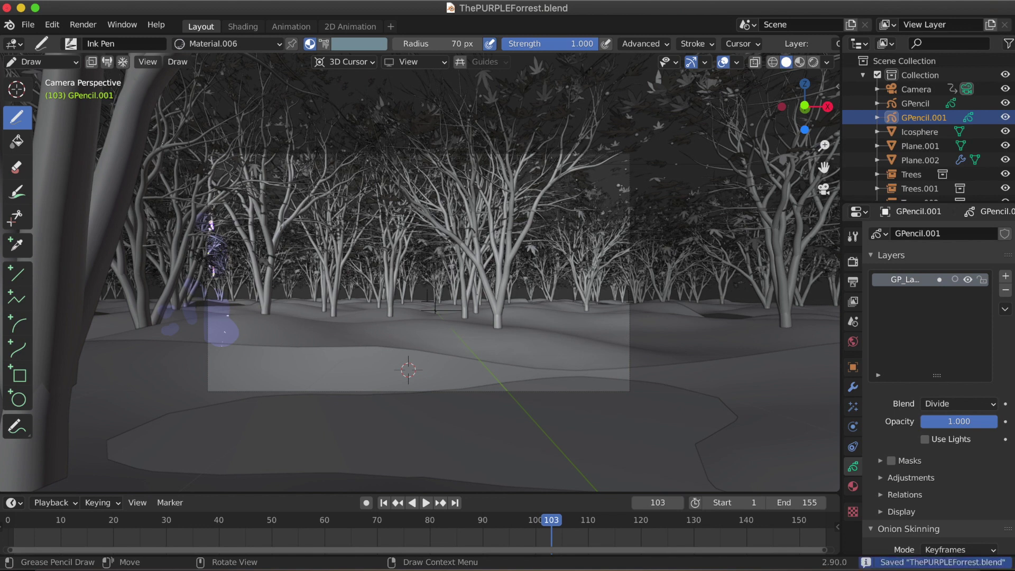
{"action": "left_click", "coordinate": [679, 502]}
{"action": "left_click", "coordinate": [226, 350]}
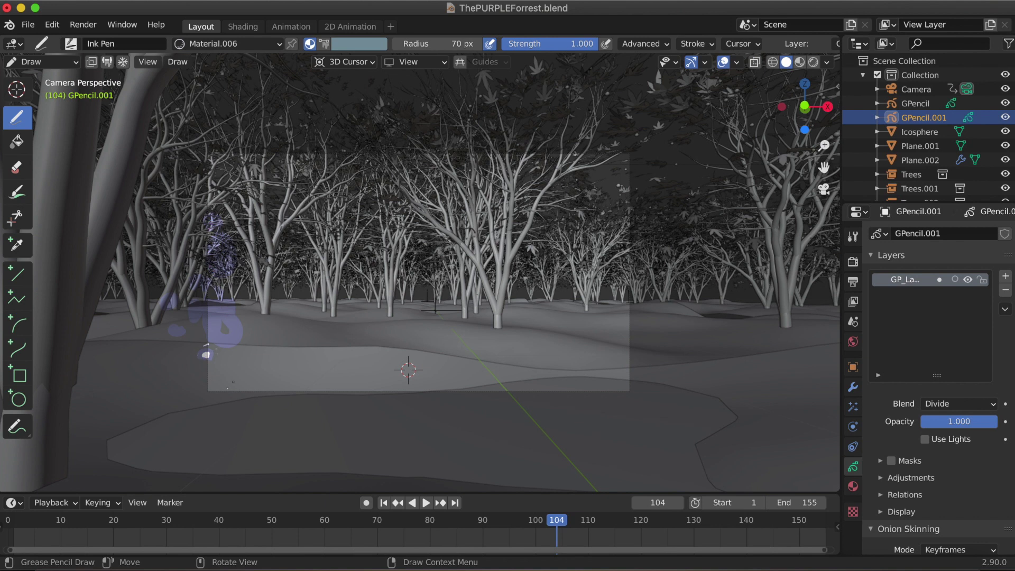
{"action": "key", "text": "ctrl+z"}
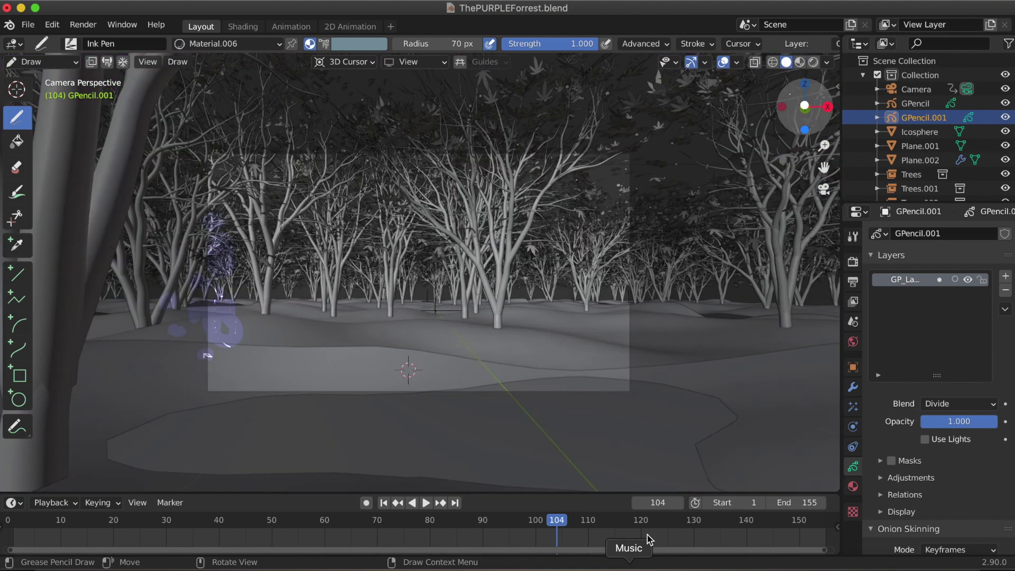
- On frame 105, draw short strokes and a tiny loop on the figure
{"action": "left_click", "coordinate": [680, 503]}
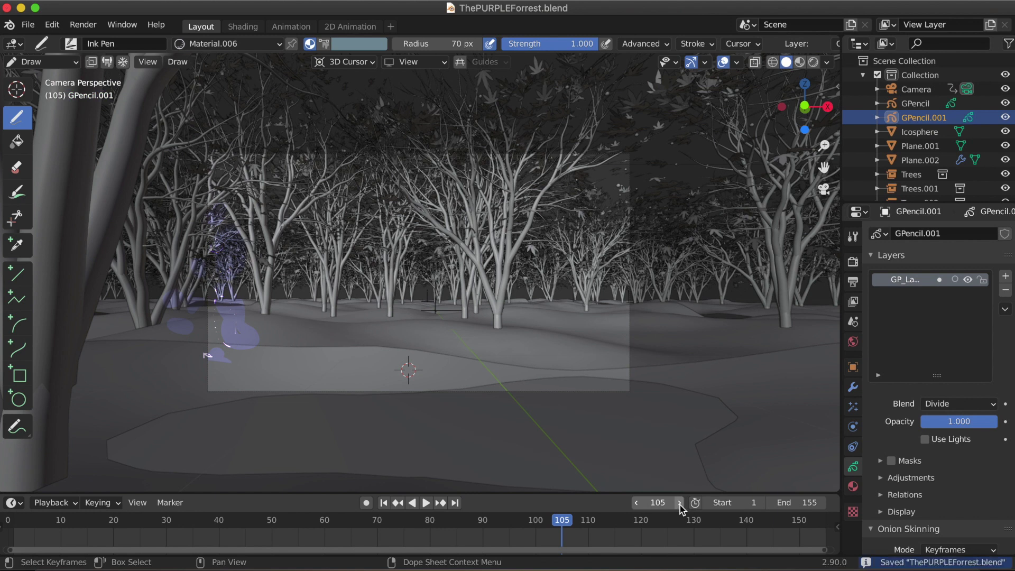
{"action": "left_click_drag", "start_coordinate": [214, 353], "coordinate": [227, 359]}
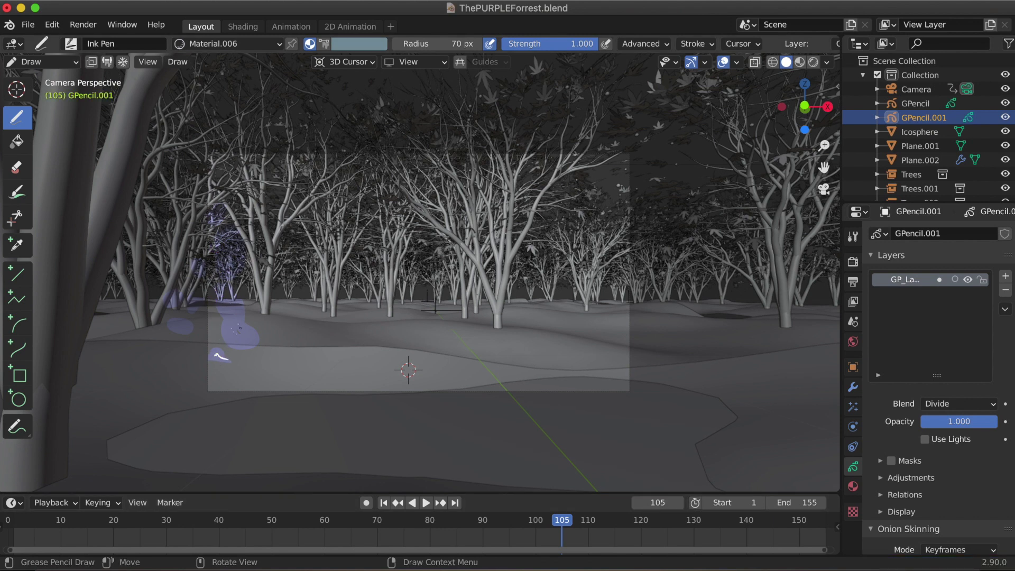
{"action": "left_click_drag", "start_coordinate": [226, 321], "coordinate": [240, 322]}
{"action": "left_click_drag", "start_coordinate": [229, 306], "coordinate": [236, 311]}
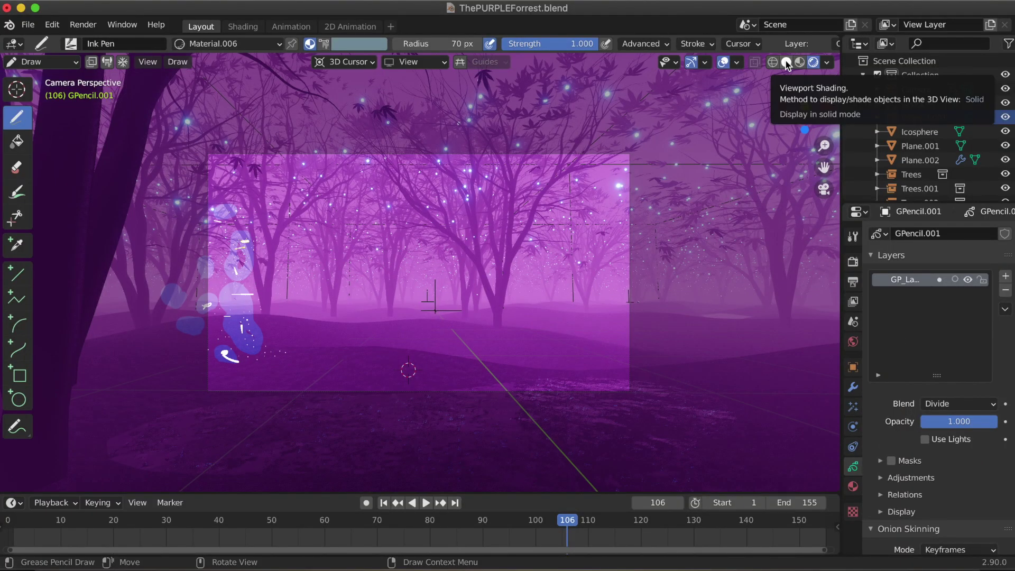
{"action": "left_click", "coordinate": [786, 62]}
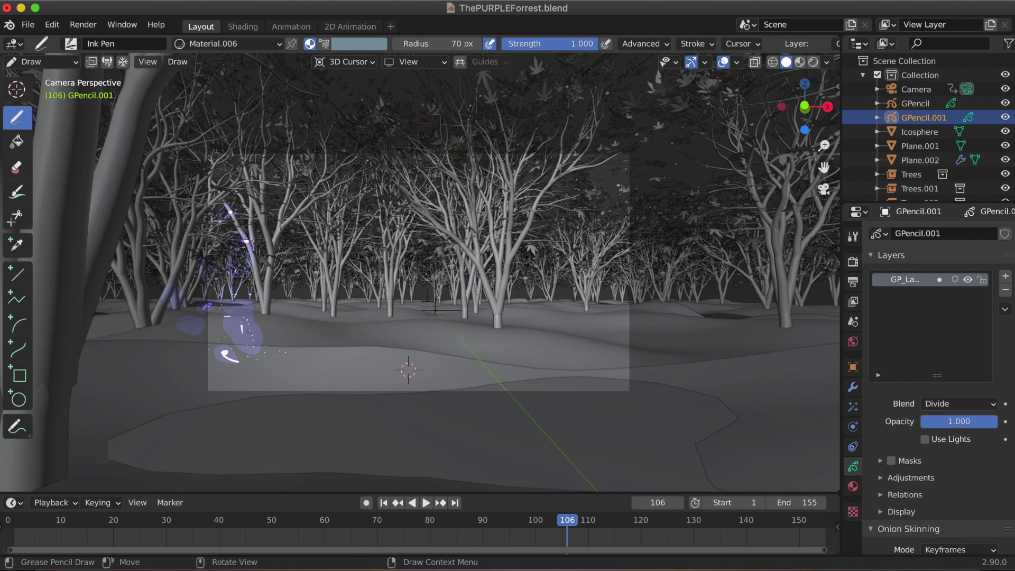
- On frame 107, draw base and eye marks on the figure plus sparkle strokes on the trunk
{"action": "left_click", "coordinate": [680, 502]}
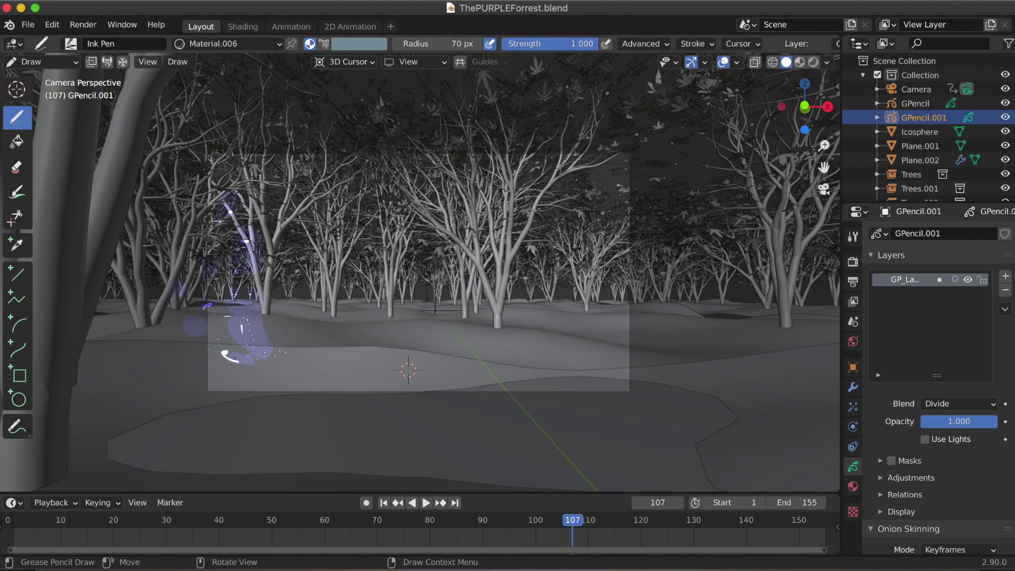
{"action": "key", "text": "ctrl+z"}
{"action": "left_click_drag", "start_coordinate": [250, 362], "coordinate": [236, 359]}
{"action": "left_click_drag", "start_coordinate": [233, 320], "coordinate": [233, 325]}
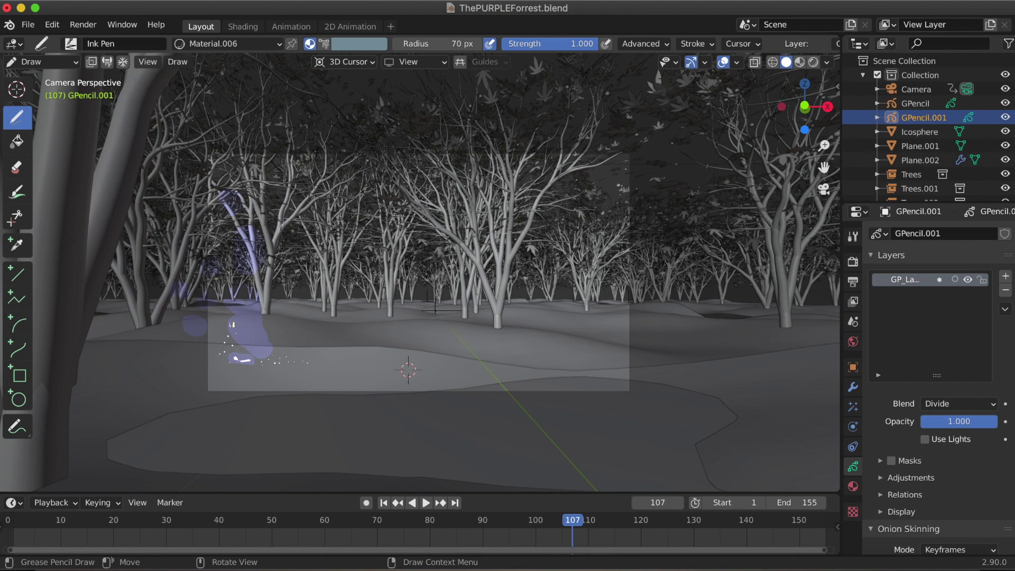
{"action": "left_click_drag", "start_coordinate": [227, 204], "coordinate": [231, 209]}
{"action": "left_click_drag", "start_coordinate": [238, 242], "coordinate": [250, 248]}
{"action": "left_click_drag", "start_coordinate": [209, 295], "coordinate": [206, 305]}
{"action": "left_click_drag", "start_coordinate": [253, 307], "coordinate": [243, 310]}
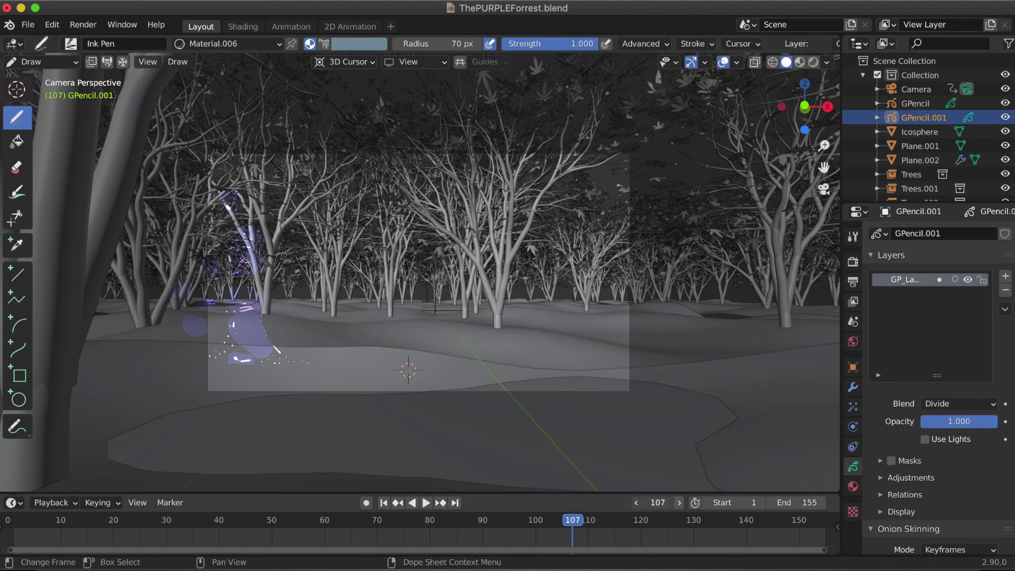
- On frame 108, draw a mark and a stroke around the figure, checking it rendered
{"action": "left_click", "coordinate": [578, 523]}
{"action": "left_click", "coordinate": [253, 362]}
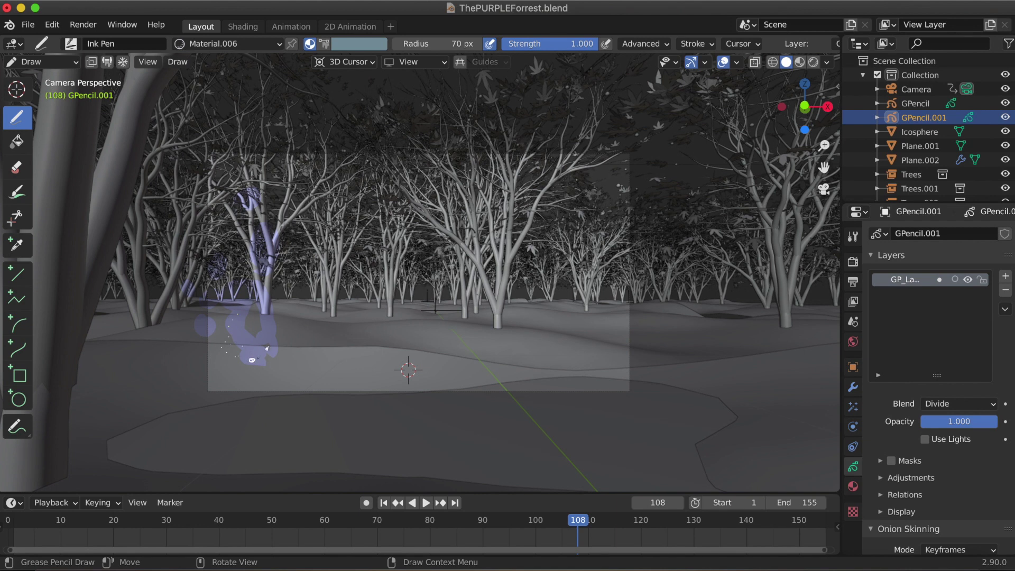
{"action": "mouse_move", "coordinate": [259, 328]}
{"action": "left_mouse_down"}
{"action": "mouse_move", "coordinate": [265, 343]}
{"action": "mouse_move", "coordinate": [261, 258]}
{"action": "left_mouse_up"}
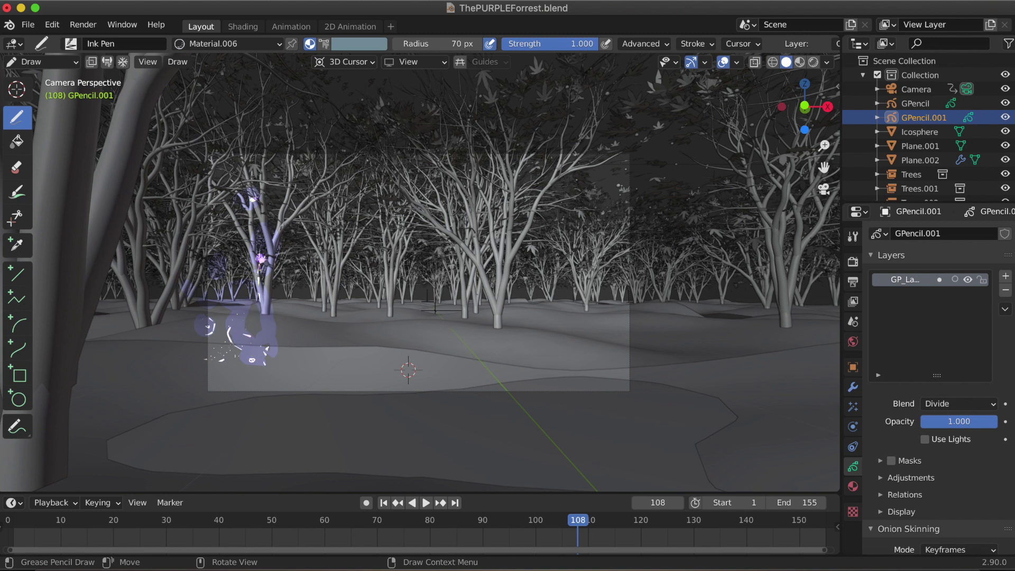
{"action": "left_click", "coordinate": [813, 62]}
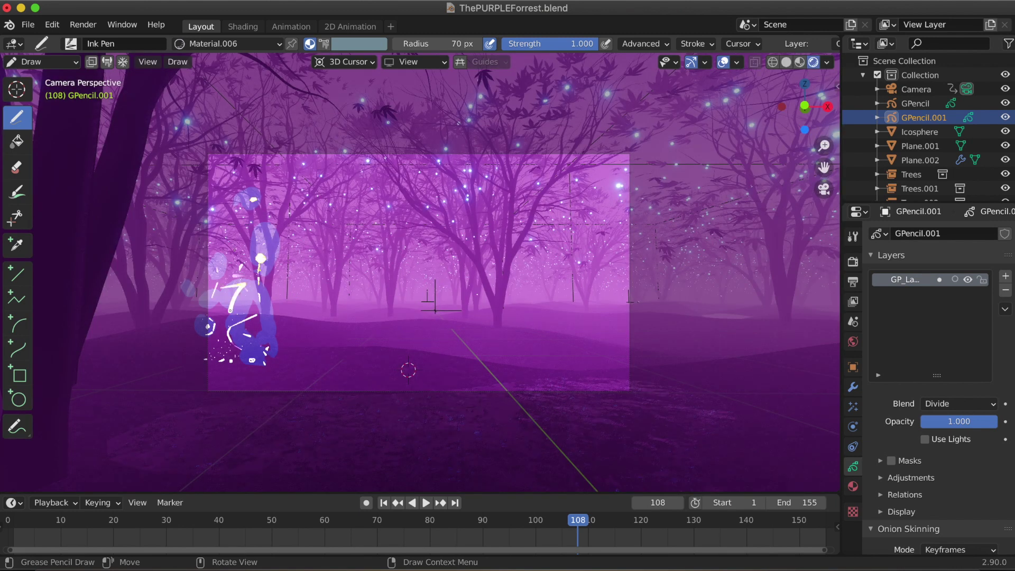
{"action": "left_click", "coordinate": [786, 63]}
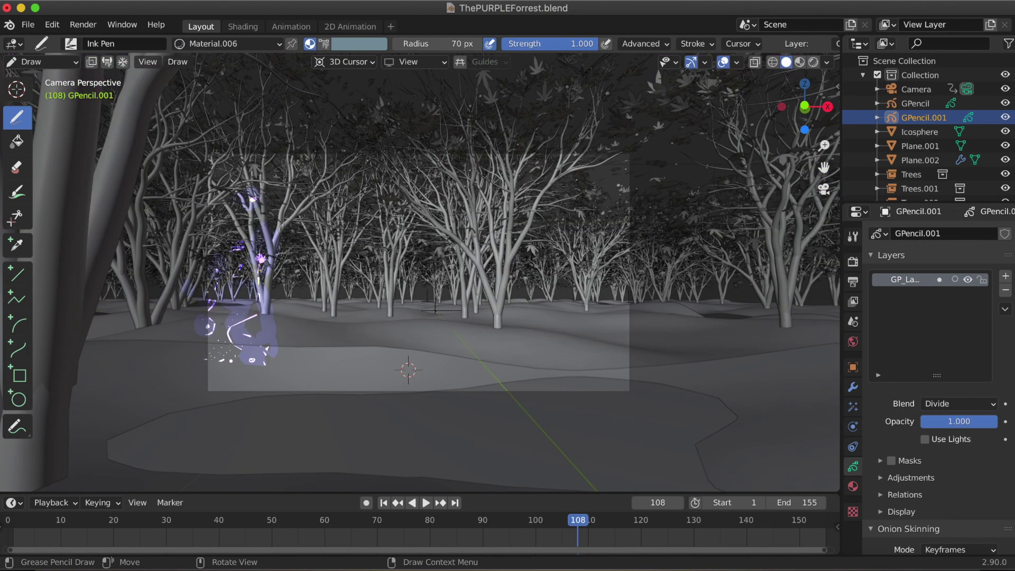
- On frame 109, draw curved strokes along the figure's lower edge and save the file
{"action": "left_click", "coordinate": [679, 502]}
{"action": "key", "text": "ctrl+s"}
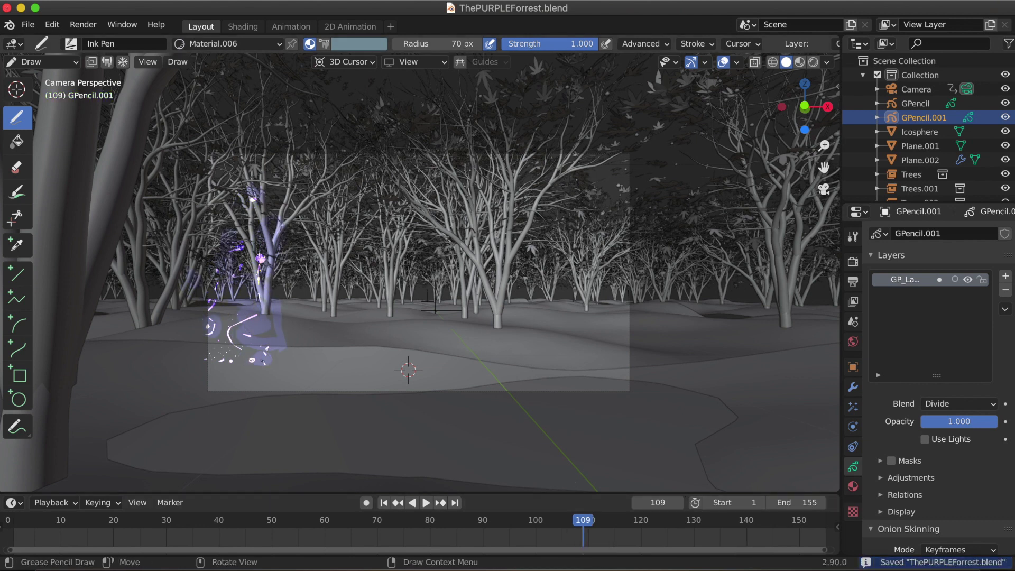
{"action": "left_click", "coordinate": [261, 359]}
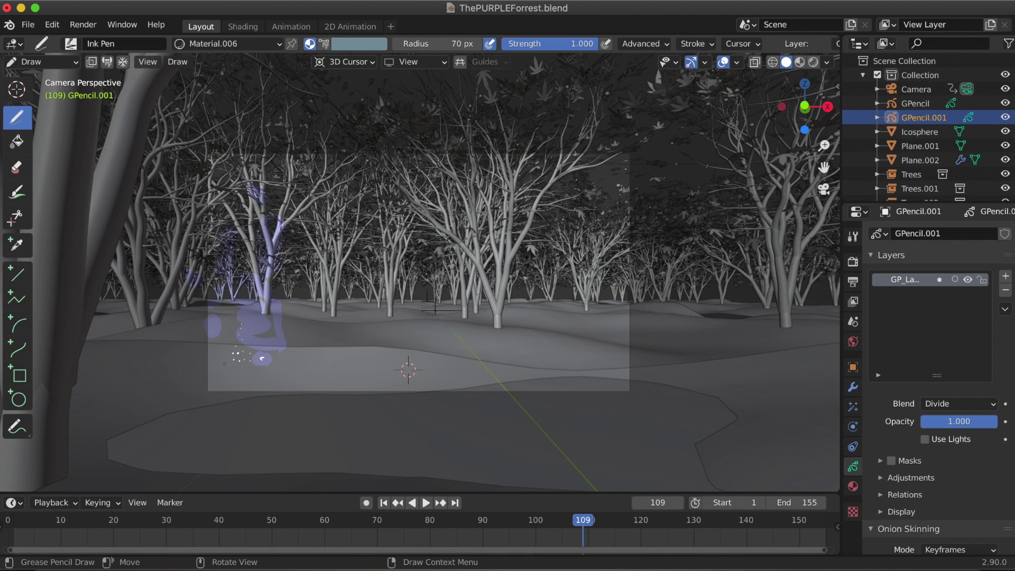
{"action": "key", "text": "ctrl+s"}
{"action": "left_click", "coordinate": [812, 62]}
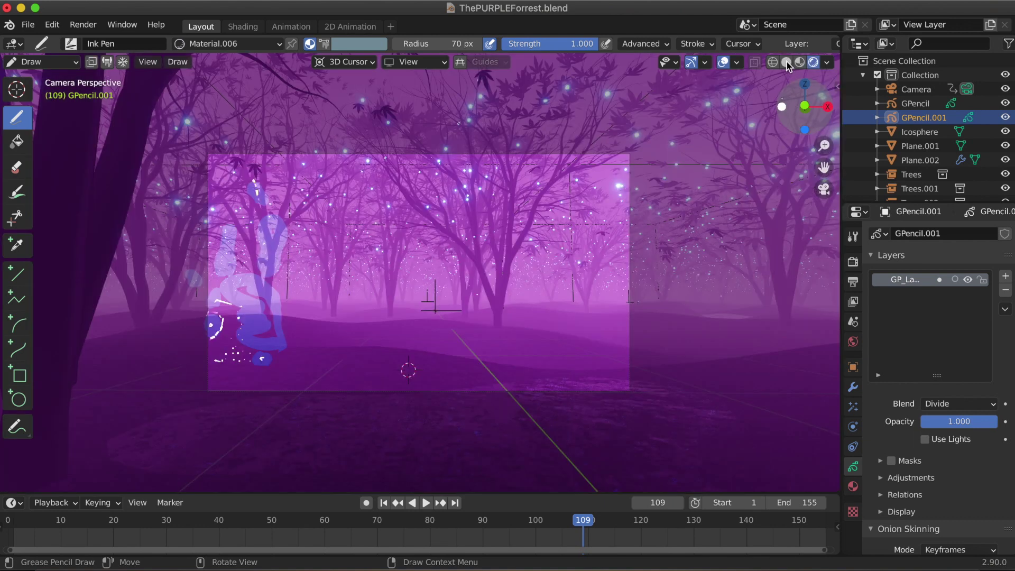
{"action": "left_click", "coordinate": [786, 62]}
{"action": "left_click_drag", "start_coordinate": [239, 185], "coordinate": [244, 192]}
{"action": "left_click_drag", "start_coordinate": [221, 265], "coordinate": [212, 279]}
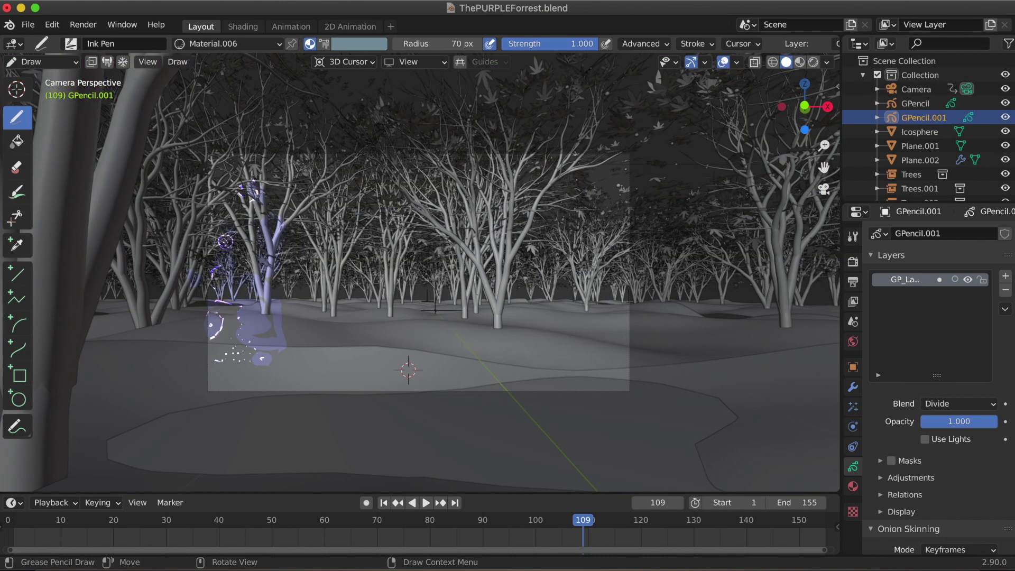
{"action": "left_click_drag", "start_coordinate": [259, 250], "coordinate": [254, 271]}
{"action": "key", "text": "ctrl+s"}
- On frame 110, draw arc strokes around the creature's eye and save
{"action": "key", "text": "Right"}
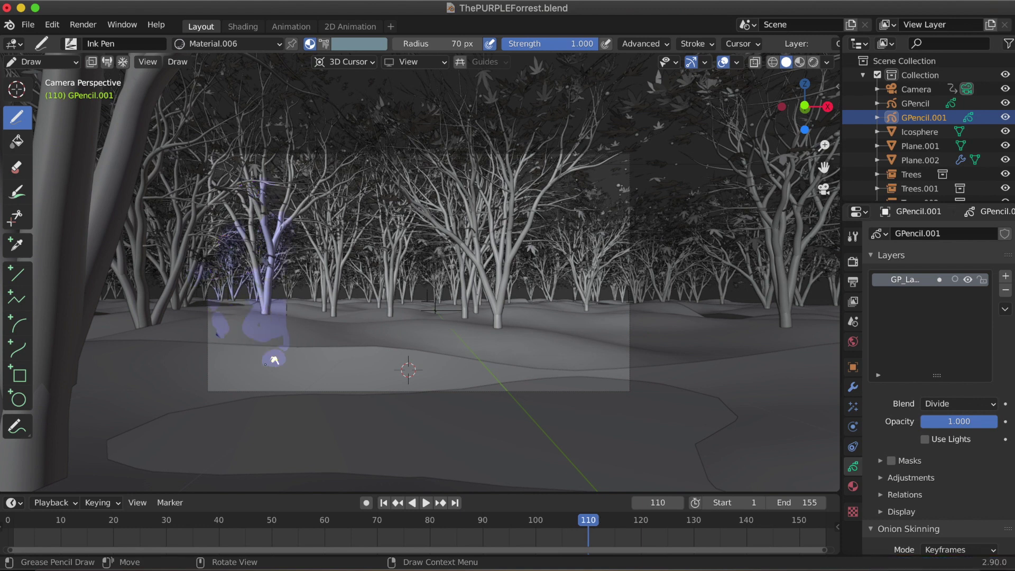
{"action": "mouse_move", "coordinate": [264, 365]}
{"action": "left_mouse_down"}
{"action": "mouse_move", "coordinate": [275, 347]}
{"action": "mouse_move", "coordinate": [286, 363]}
{"action": "left_mouse_up"}
{"action": "key", "text": "ctrl+s"}
{"action": "left_click_drag", "start_coordinate": [217, 335], "coordinate": [227, 320]}
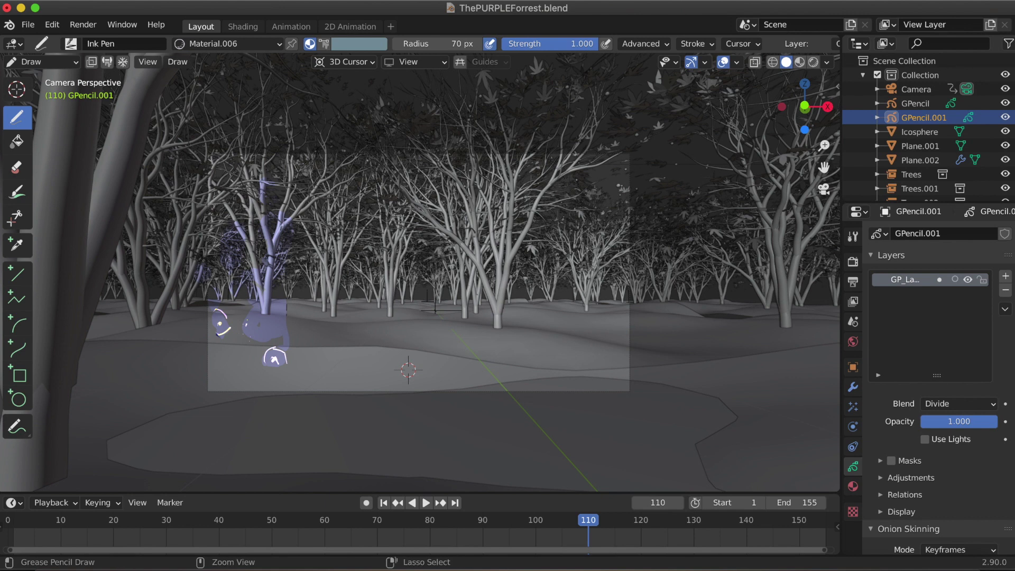
- Add a small curved stroke and a short stroke near the figure's top, previewing in Rendered shading
{"action": "key", "text": "ctrl+s"}
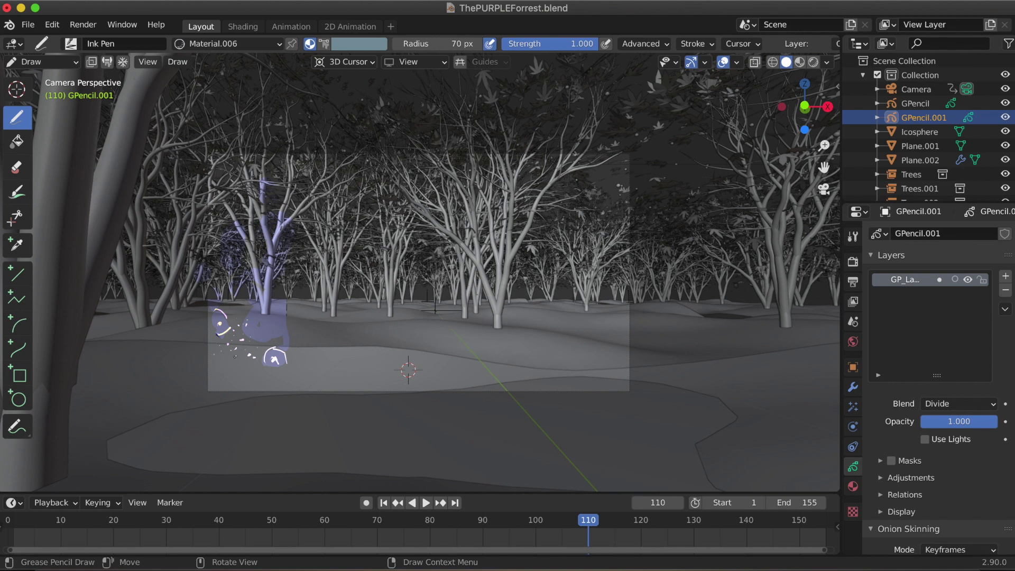
{"action": "key", "text": "ctrl+s"}
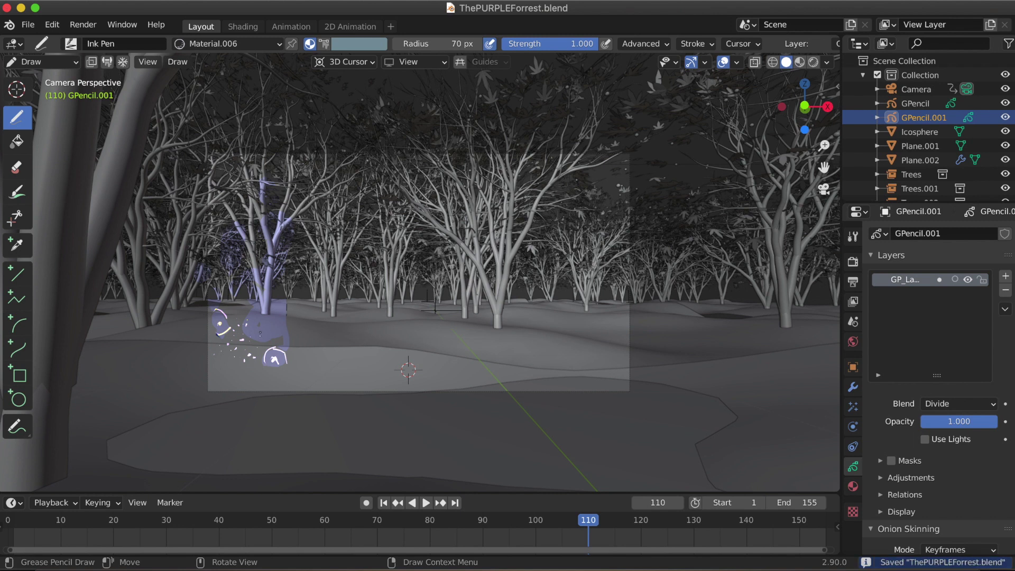
{"action": "left_click_drag", "start_coordinate": [261, 320], "coordinate": [261, 331]}
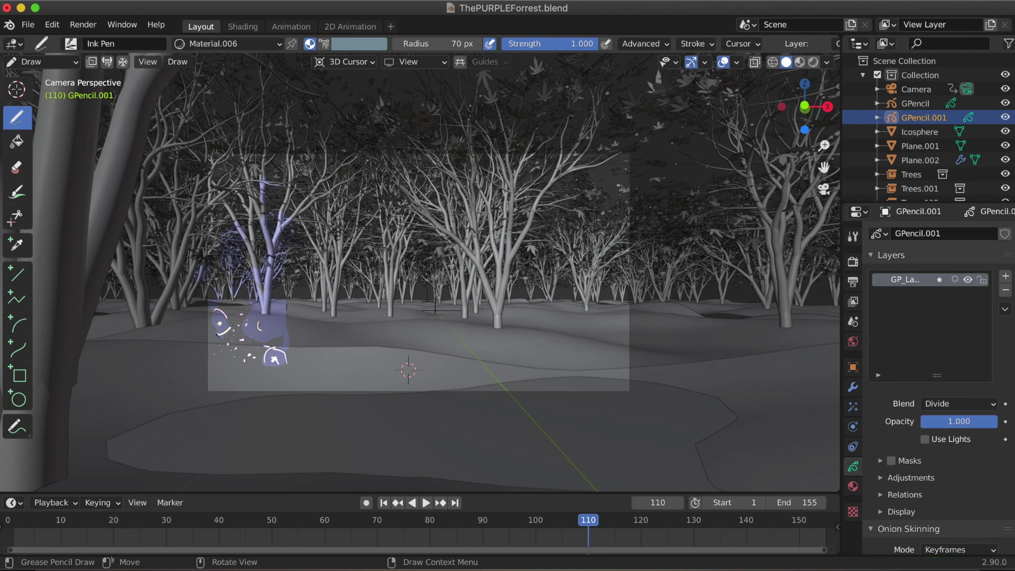
{"action": "key", "text": "ctrl+s"}
{"action": "left_click", "coordinate": [812, 62]}
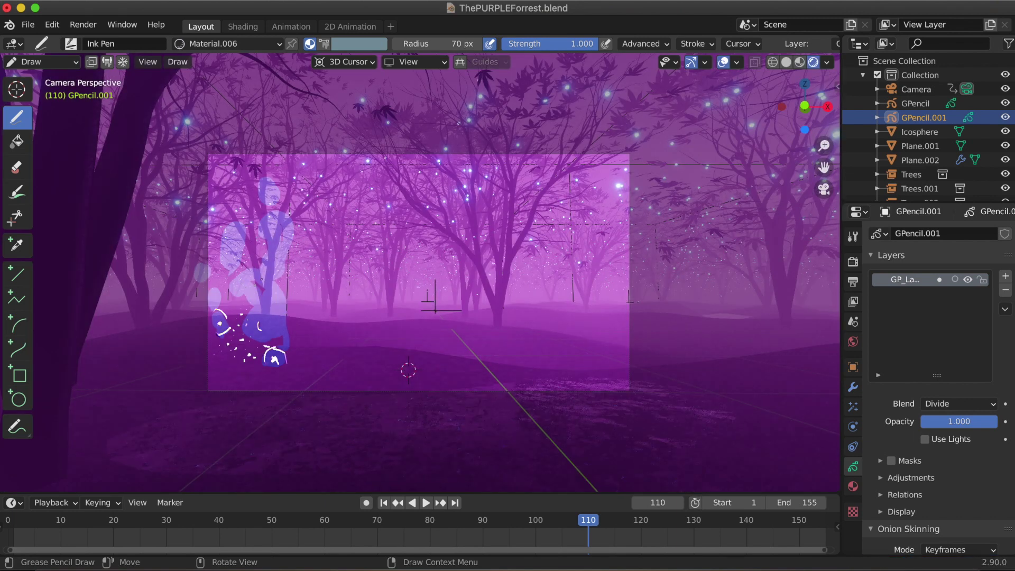
{"action": "left_click_drag", "start_coordinate": [223, 224], "coordinate": [246, 223]}
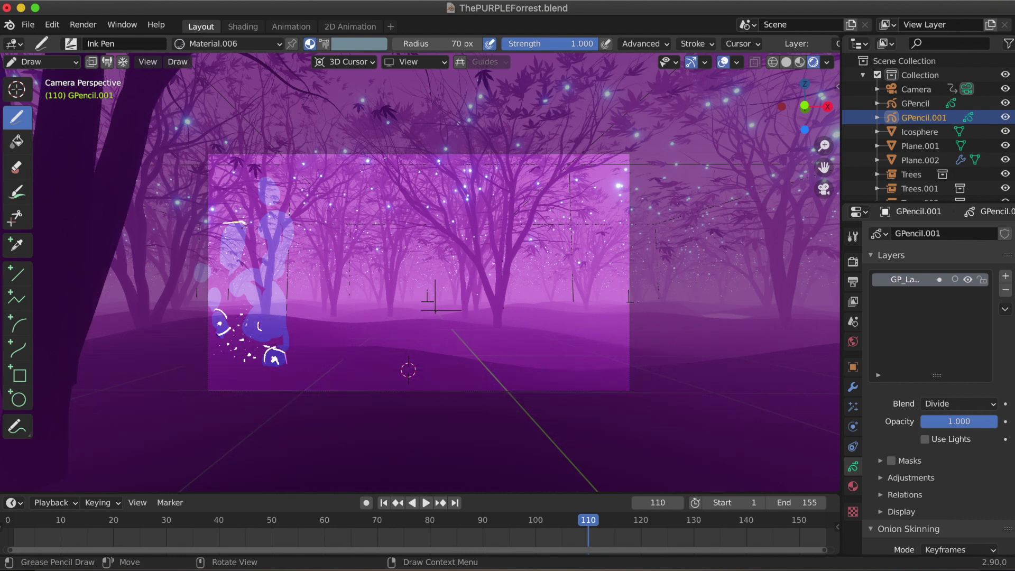
{"action": "left_click", "coordinate": [786, 62]}
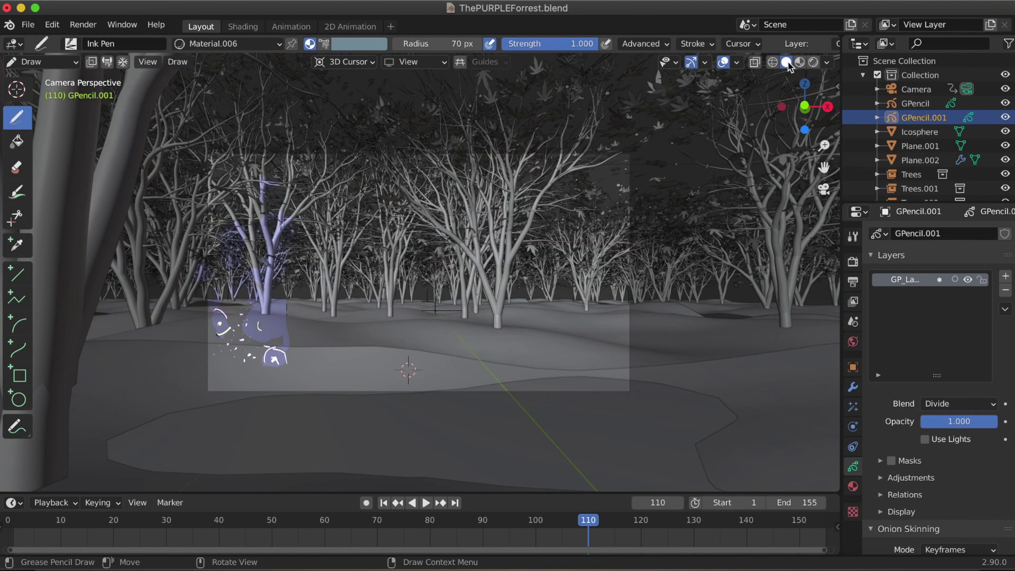
- Draw a small loop near the figure's top and zigzag strokes along the tree trunk, then save
{"action": "left_click_drag", "start_coordinate": [244, 219], "coordinate": [232, 209]}
{"action": "key", "text": "ctrl+s"}
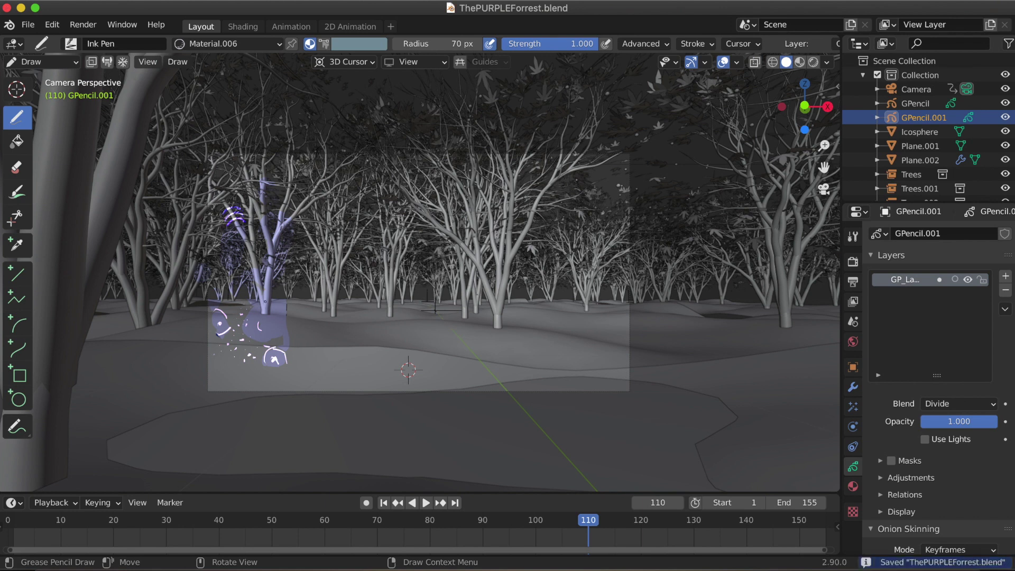
{"action": "left_click_drag", "start_coordinate": [262, 300], "coordinate": [254, 270]}
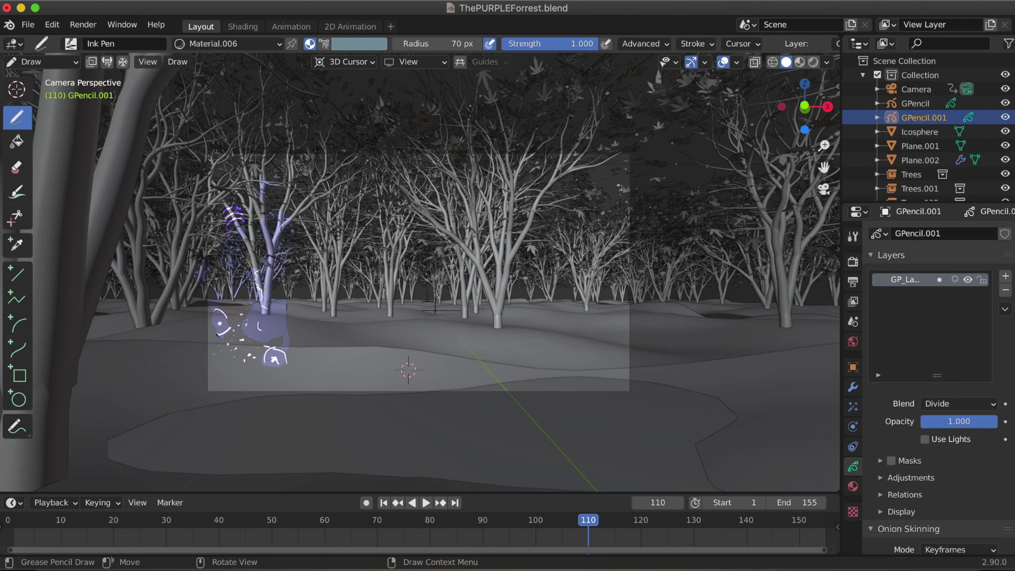
{"action": "left_click_drag", "start_coordinate": [265, 308], "coordinate": [271, 272]}
{"action": "key", "text": "ctrl+s"}
- Add a mark and curved stroke at the figure's left, preview rendered, and undo the stray line
{"action": "left_click", "coordinate": [206, 275]}
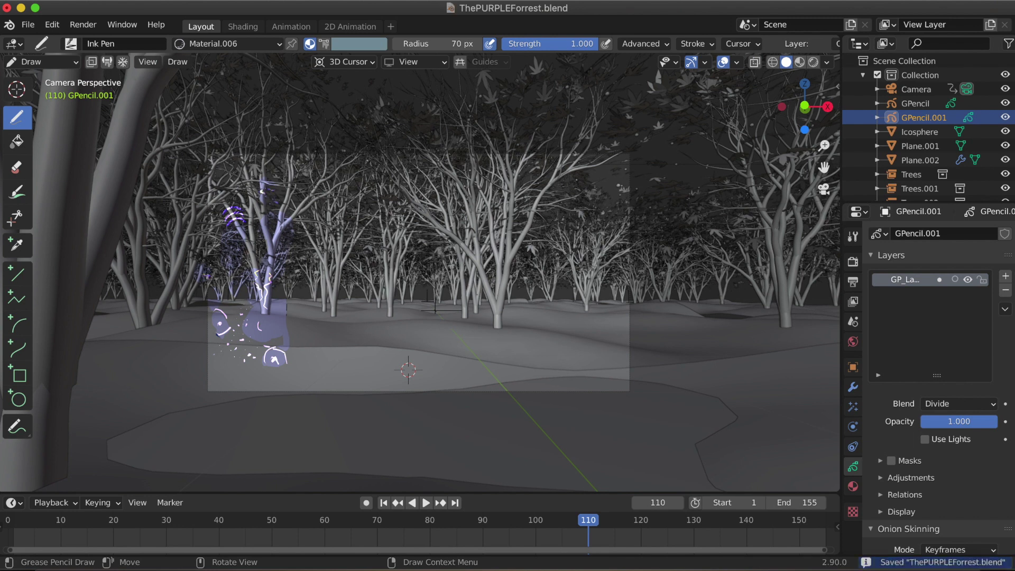
{"action": "left_click_drag", "start_coordinate": [215, 263], "coordinate": [203, 285]}
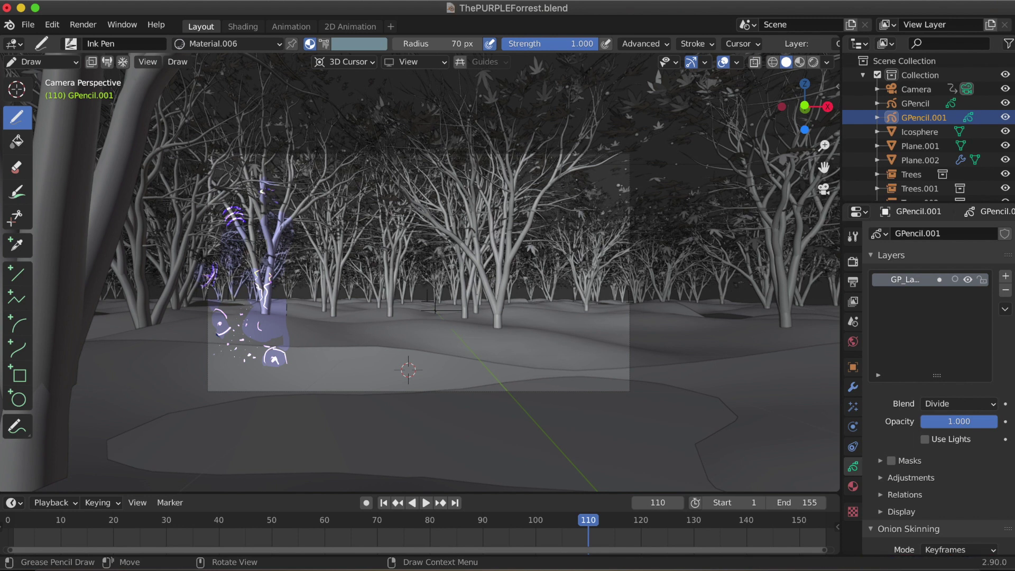
{"action": "left_click", "coordinate": [813, 62]}
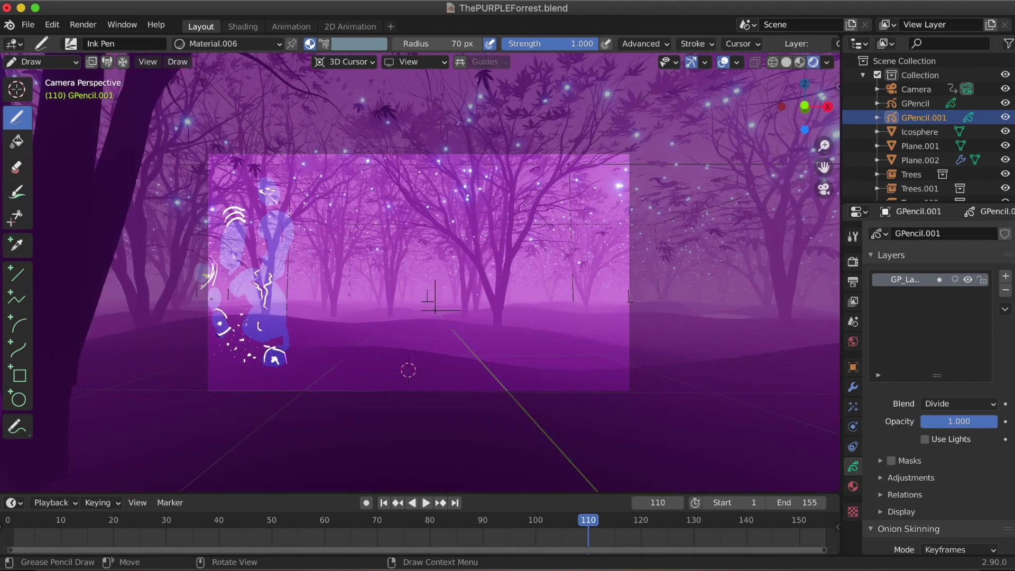
{"action": "left_click_drag", "start_coordinate": [212, 299], "coordinate": [257, 305]}
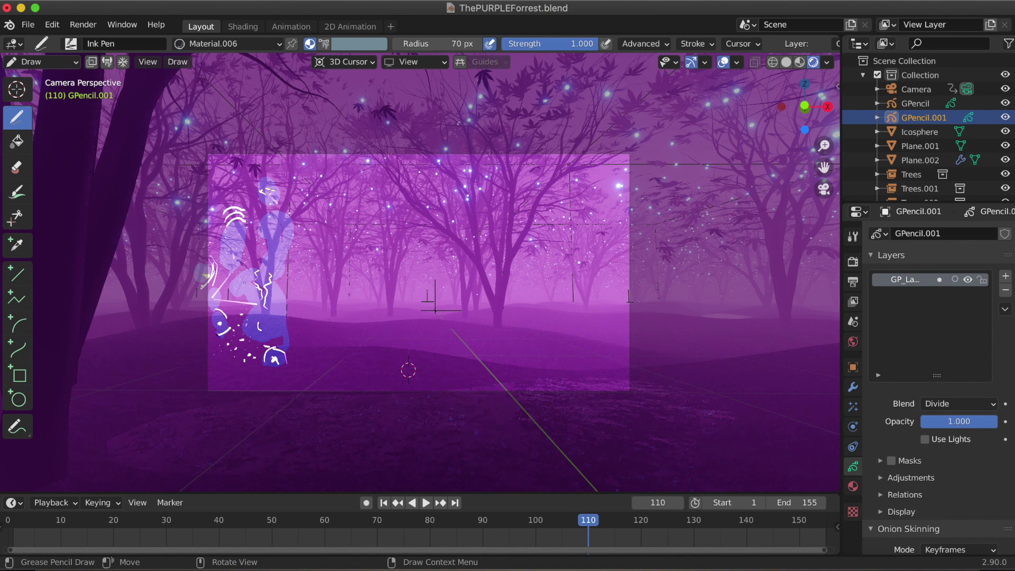
{"action": "left_click", "coordinate": [786, 63]}
{"action": "key", "text": "ctrl+z"}
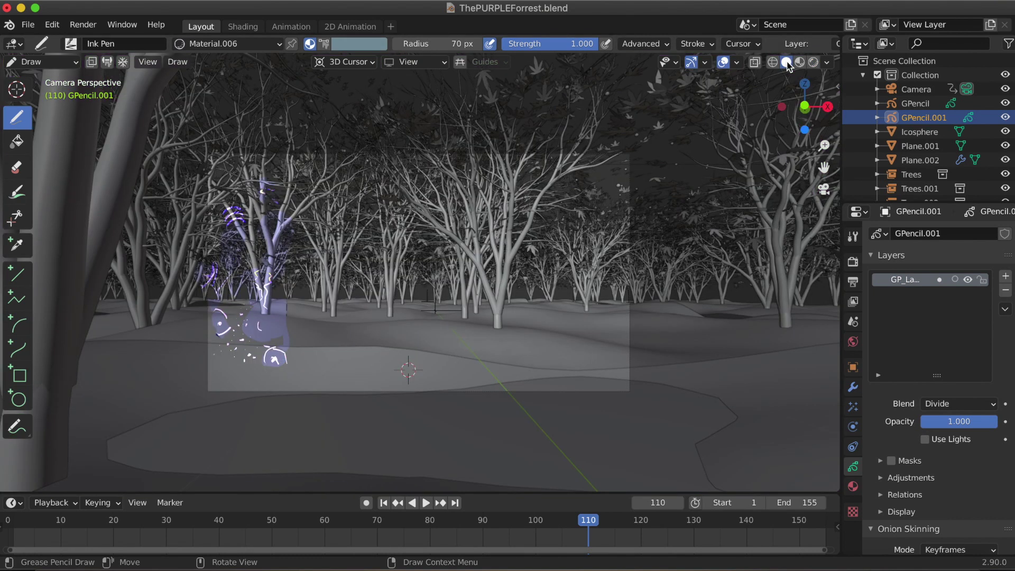